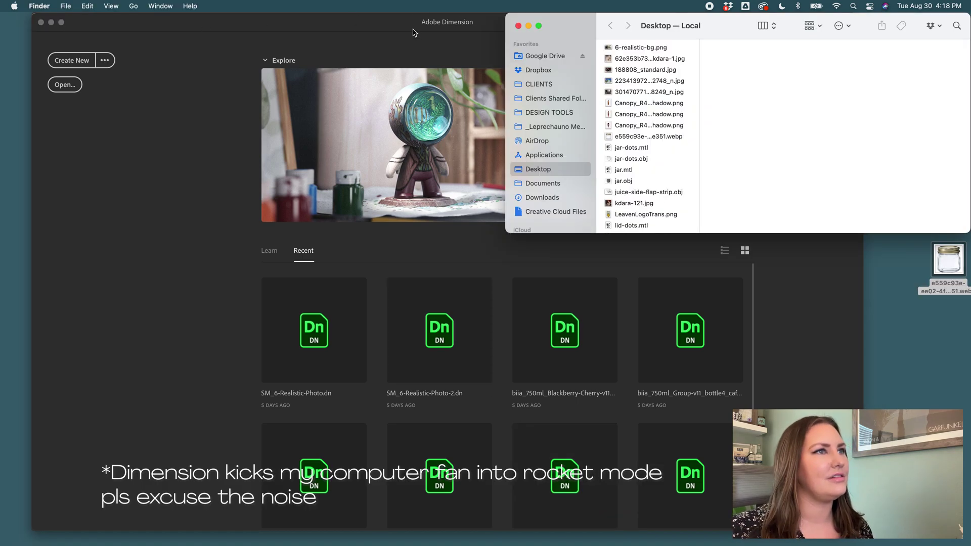
Step: Create a new scene and import the jar.obj model into it
{"action": "left_click", "coordinate": [76, 60]}
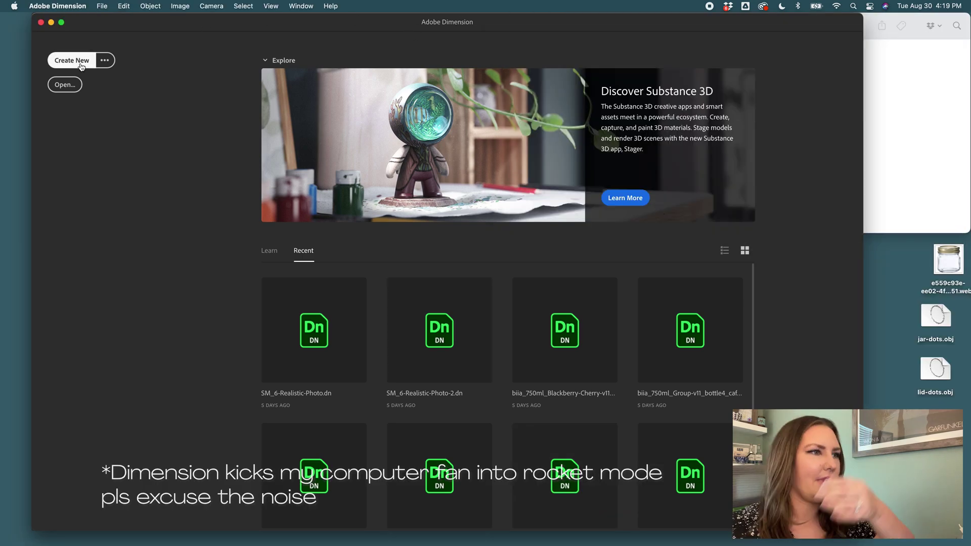
{"action": "left_click", "coordinate": [76, 60]}
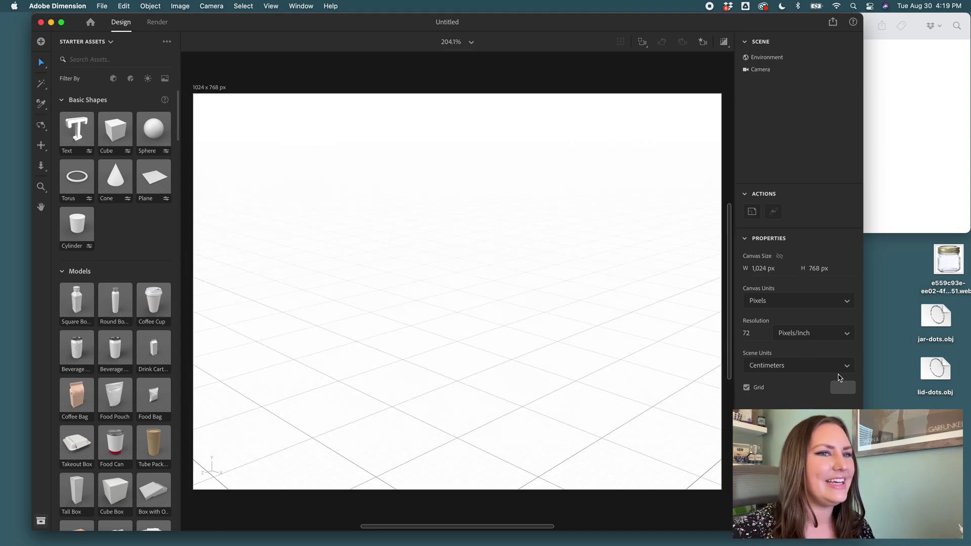
{"action": "left_click_drag", "start_coordinate": [936, 422], "coordinate": [470, 388]}
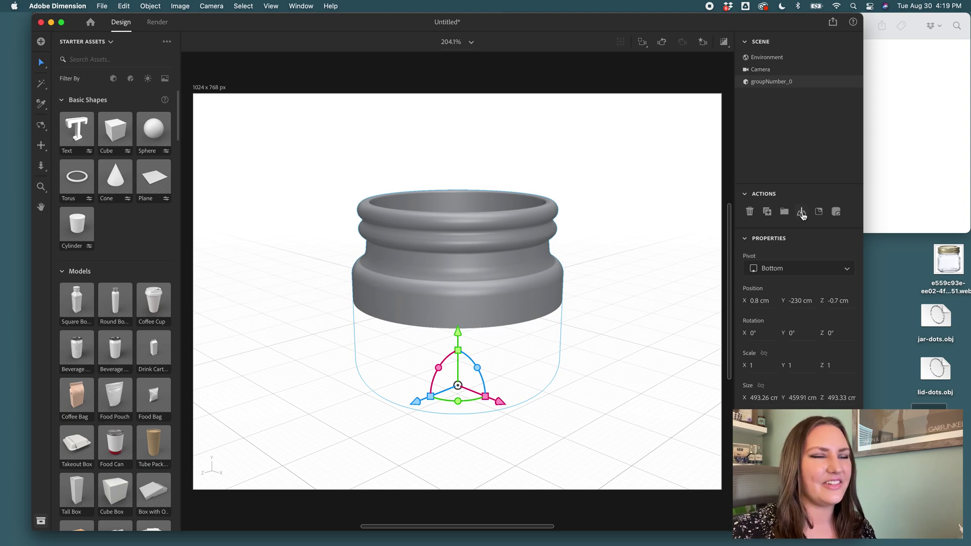
Step: Move the imported jar model up onto the ground plane
{"action": "left_click", "coordinate": [802, 212]}
{"action": "left_click", "coordinate": [621, 233]}
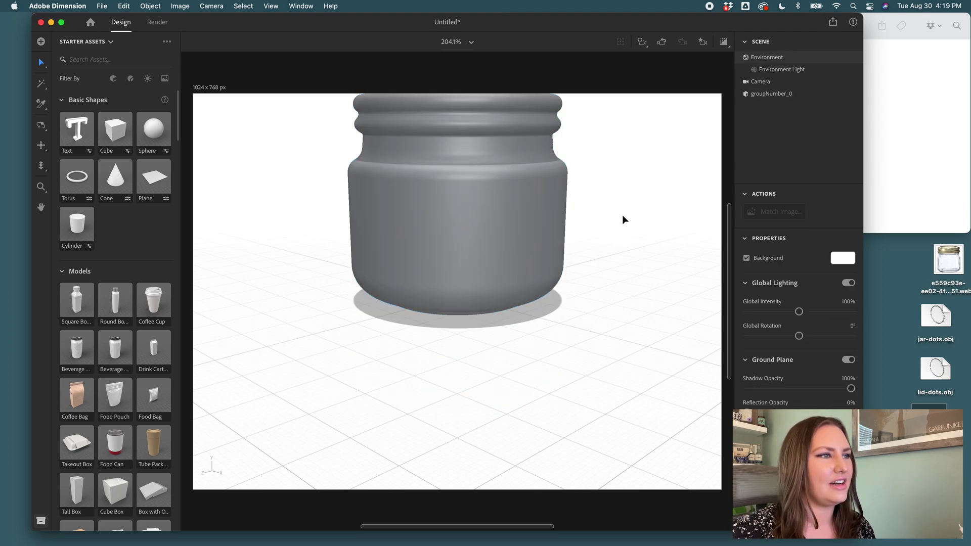
{"action": "left_click", "coordinate": [41, 146]}
{"action": "left_click_drag", "start_coordinate": [627, 232], "coordinate": [630, 338]}
{"action": "key", "text": "v"}
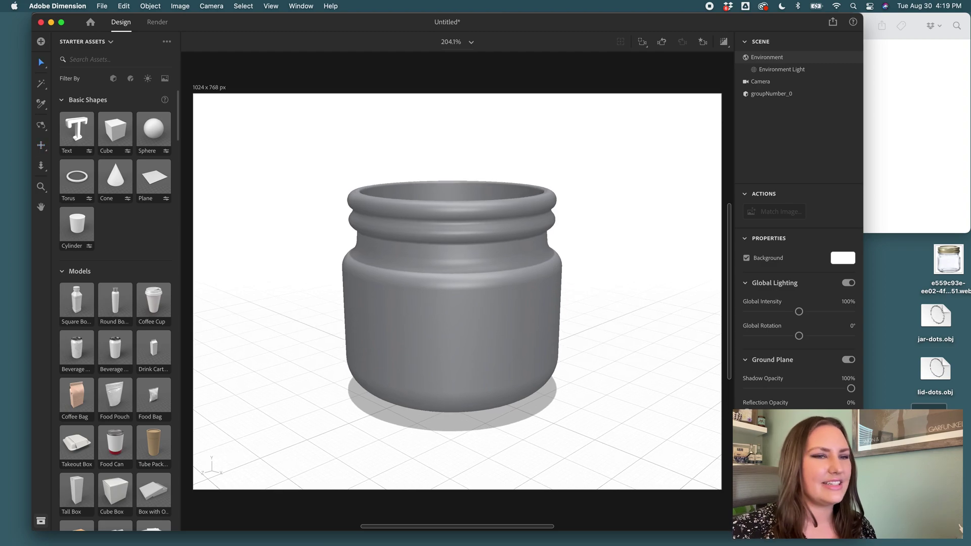
Step: Import the lid.obj model beside the jar, and rename the two scene objects "lid" and "jar"
{"action": "left_click_drag", "start_coordinate": [935, 369], "coordinate": [599, 176]}
{"action": "double_click", "coordinate": [782, 95]}
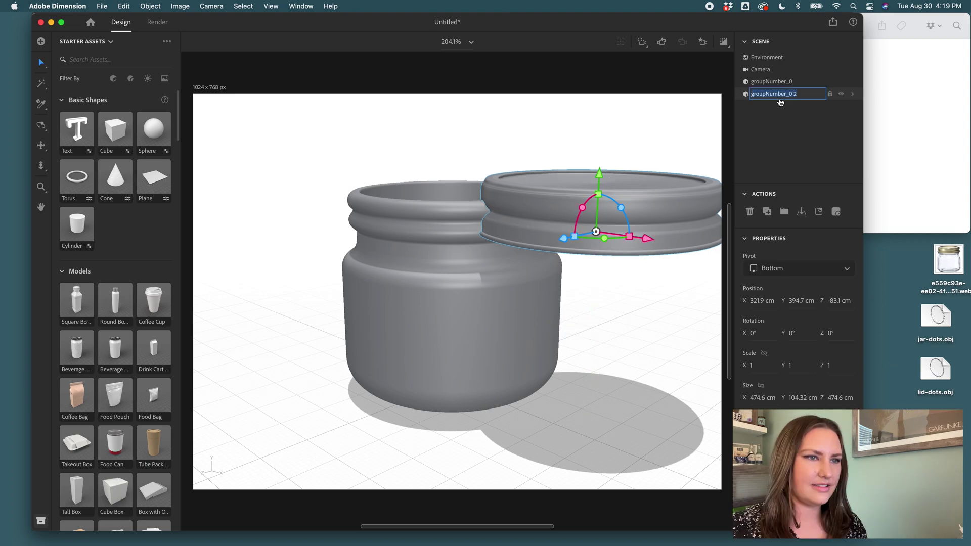
{"action": "type", "text": "jar"}
{"action": "key", "text": "Return"}
{"action": "double_click", "coordinate": [773, 83]}
{"action": "type", "text": "jar"}
{"action": "key", "text": "Return"}
Step: Import lid-dots.obj, laying the ring flat, and align it with the lid's center and top edge
{"action": "left_click_drag", "start_coordinate": [936, 398], "coordinate": [493, 339]}
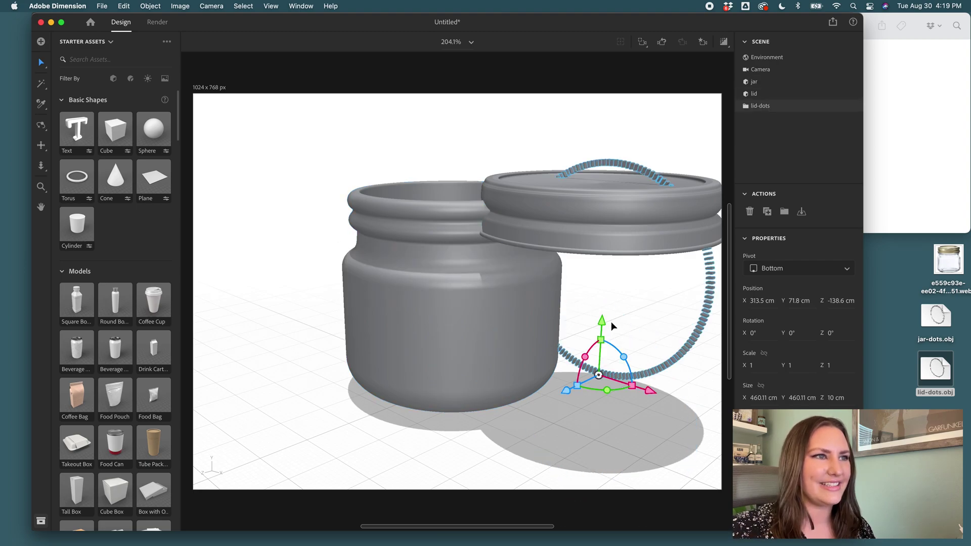
{"action": "left_click_drag", "start_coordinate": [611, 322], "coordinate": [598, 189]}
{"action": "left_click", "coordinate": [798, 93], "text": "shift"}
{"action": "left_click", "coordinate": [819, 212]}
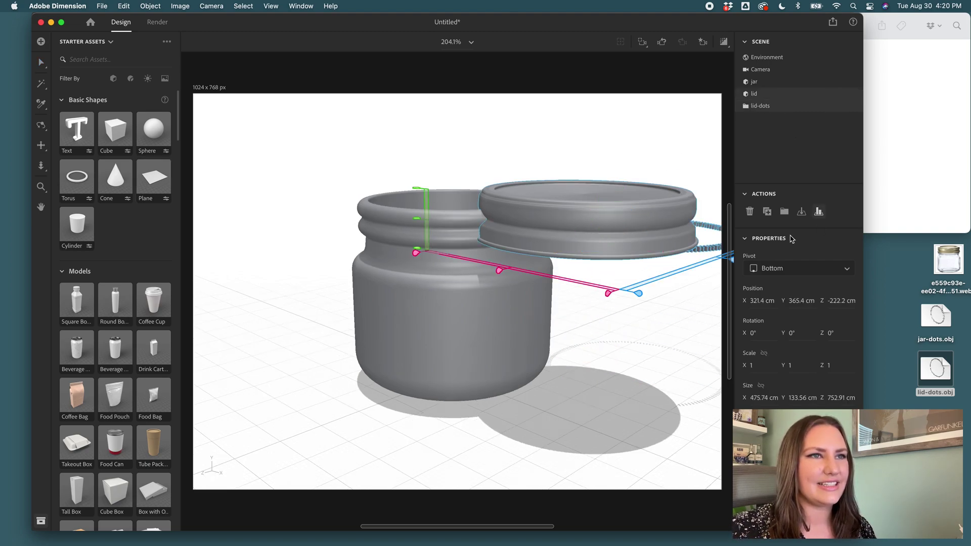
{"action": "left_click_drag", "start_coordinate": [732, 263], "coordinate": [542, 265]}
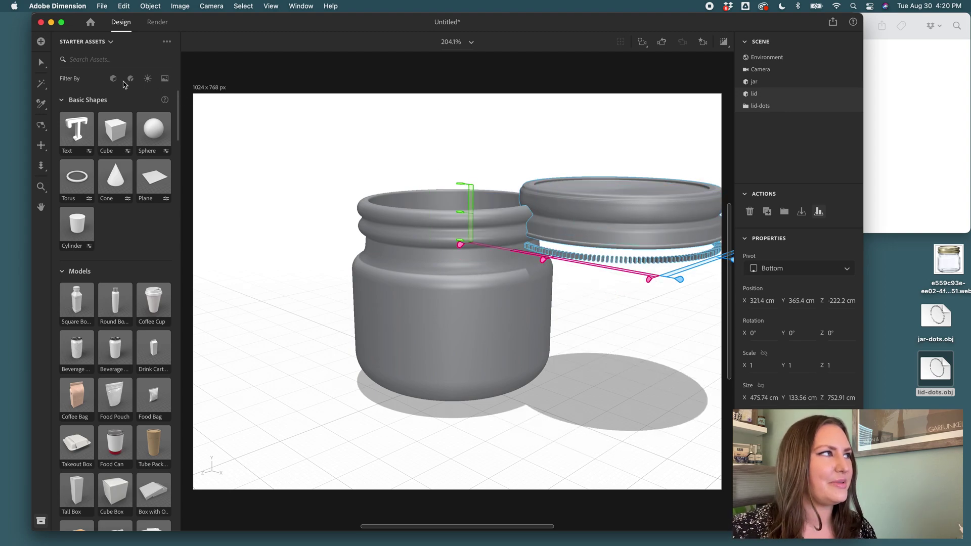
{"action": "left_click", "coordinate": [461, 184]}
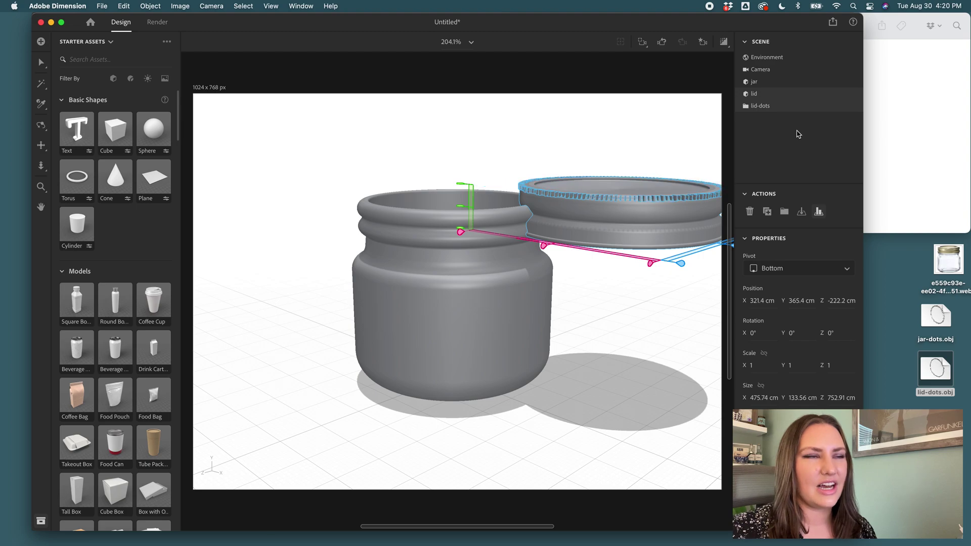
Step: Lower the lid-dots ring to about Y 483.2 cm so it sits in the lid's upper rim
{"action": "left_click", "coordinate": [776, 106]}
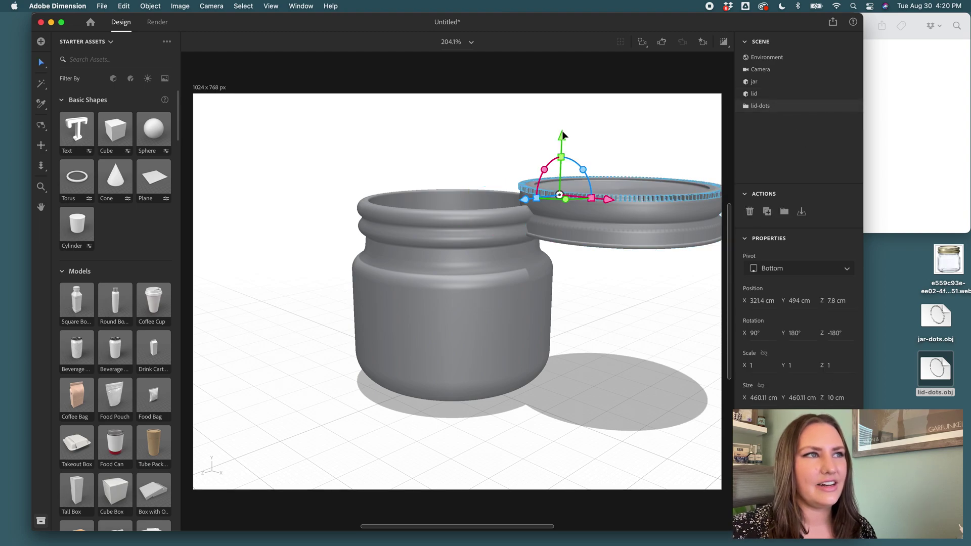
{"action": "left_click_drag", "start_coordinate": [563, 131], "coordinate": [563, 139]}
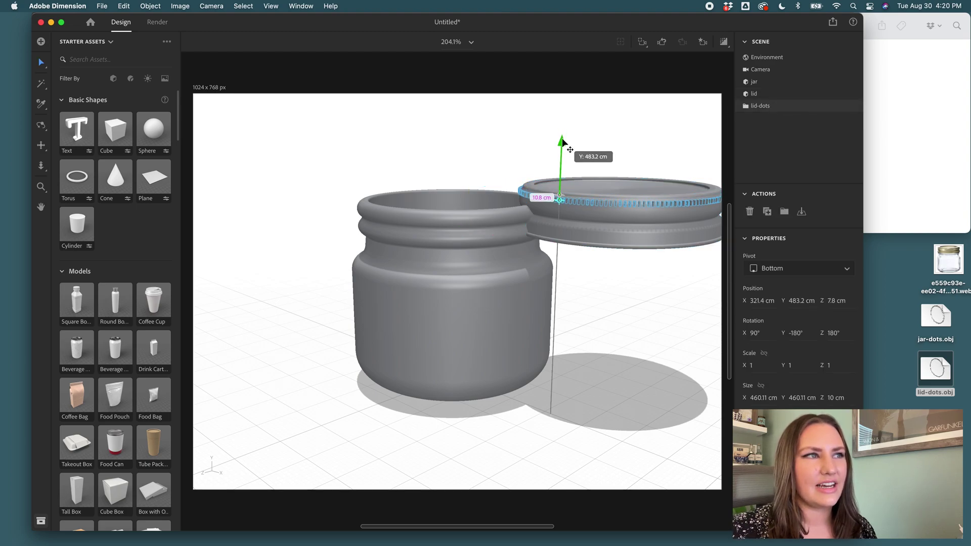
{"action": "left_click", "coordinate": [677, 275]}
Step: Switch to Illustrator to examine the jar and lid artwork against the reference photo, and return to Dimension
{"action": "key", "text": "ctrl+Up"}
{"action": "left_click", "coordinate": [310, 219]}
{"action": "key", "text": "ctrl+Up"}
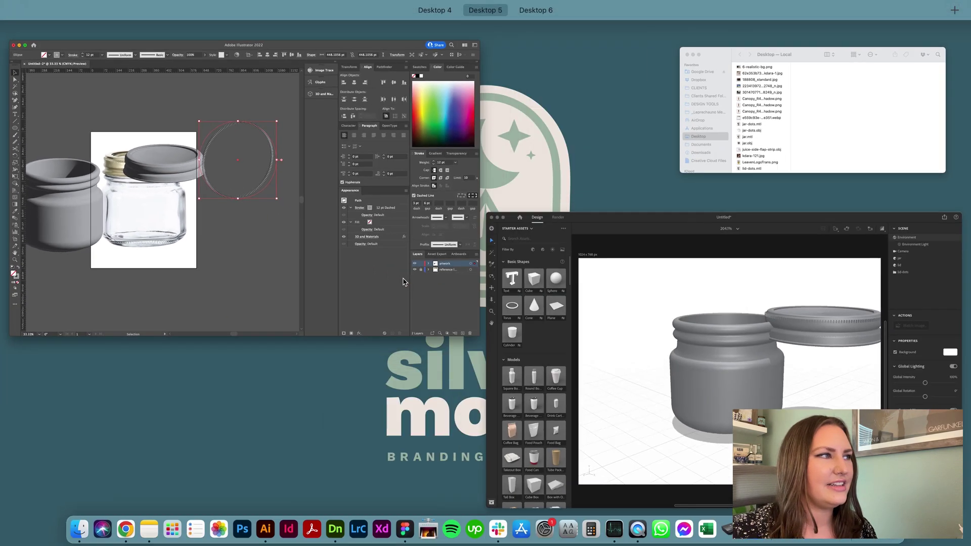
{"action": "left_click", "coordinate": [705, 352]}
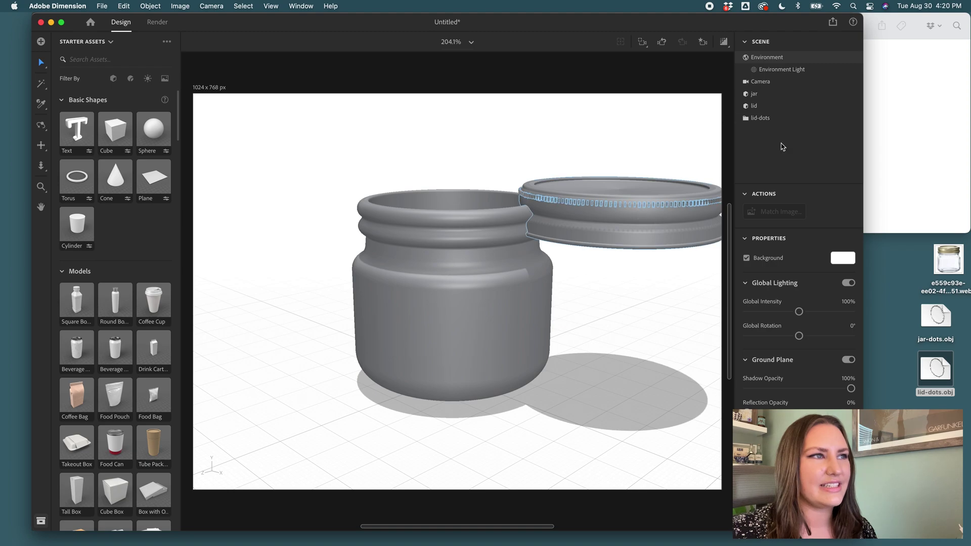
Step: Group the lid with its lid-dots ring and name the group "lid"
{"action": "left_click", "coordinate": [777, 107]}
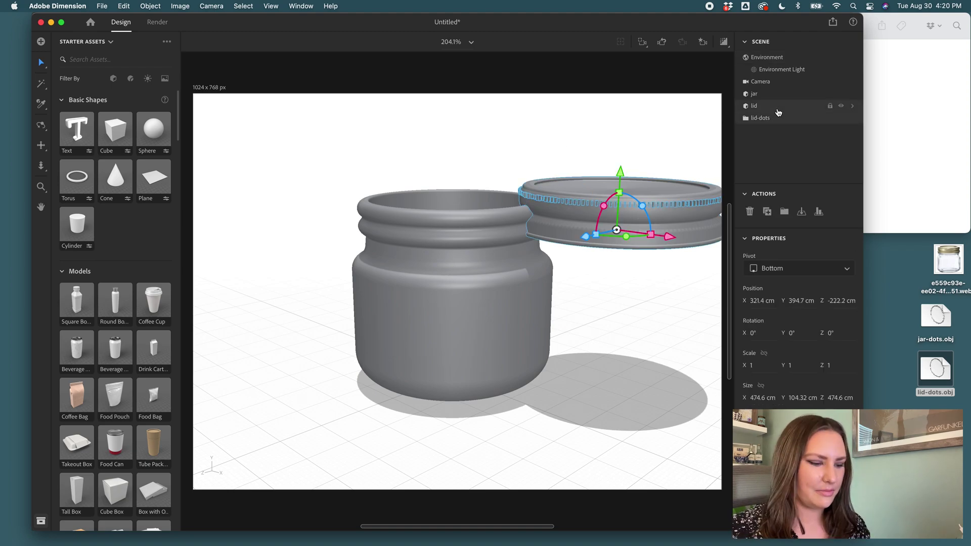
{"action": "left_click", "coordinate": [779, 118], "text": "shift"}
{"action": "key", "text": "super+g"}
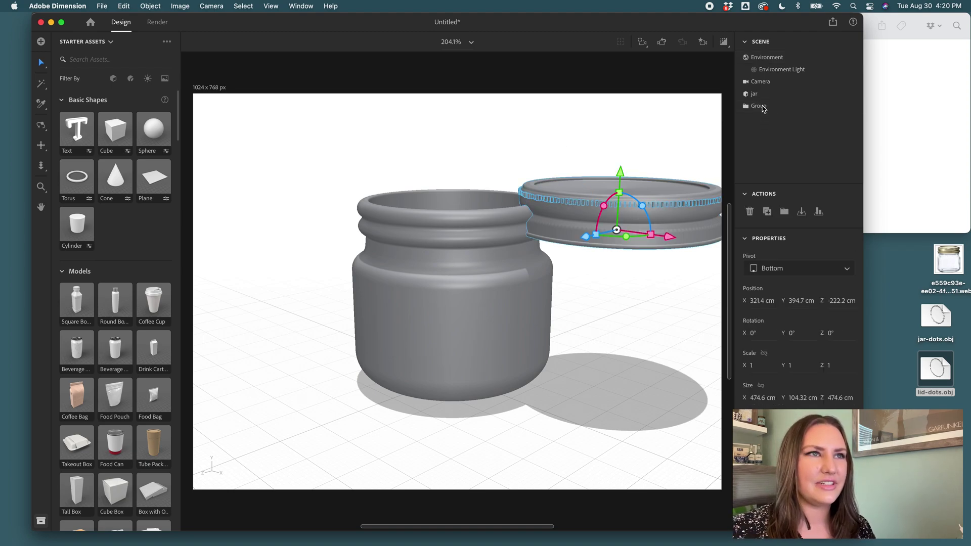
{"action": "double_click", "coordinate": [758, 106]}
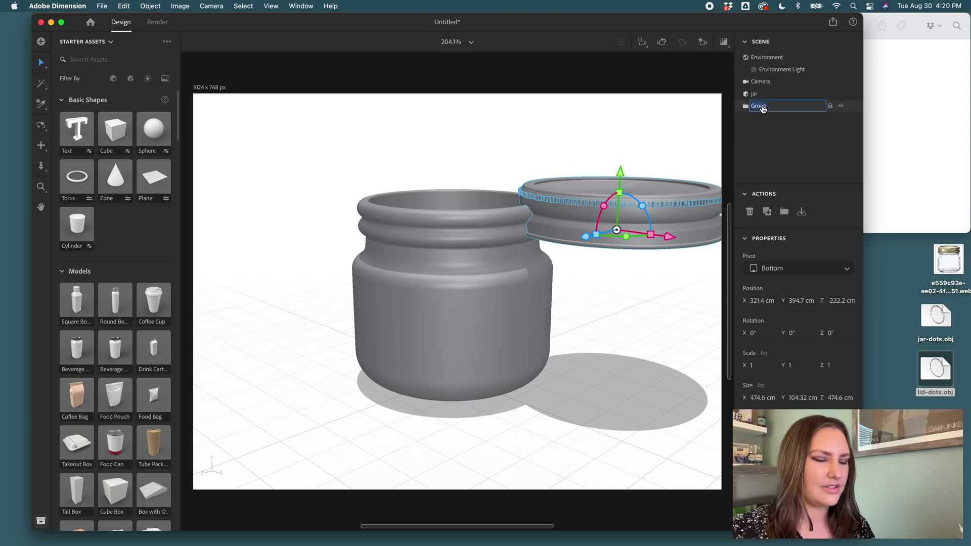
{"action": "type", "text": "lid"}
Step: Import jar-dots.obj, laying the ring flat, and center it on the base of the jar
{"action": "left_click_drag", "start_coordinate": [935, 316], "coordinate": [561, 399]}
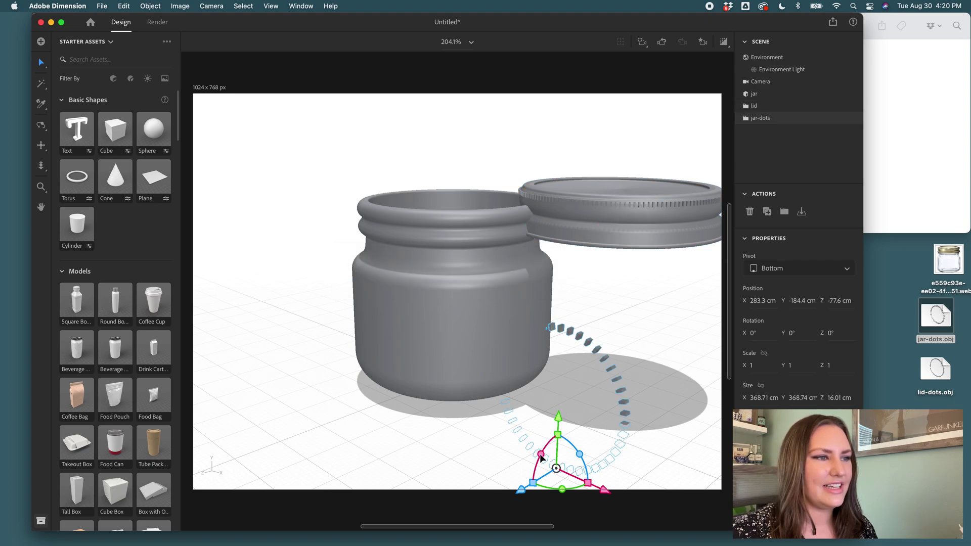
{"action": "left_click_drag", "start_coordinate": [541, 454], "coordinate": [573, 428]}
{"action": "left_click", "coordinate": [429, 419]}
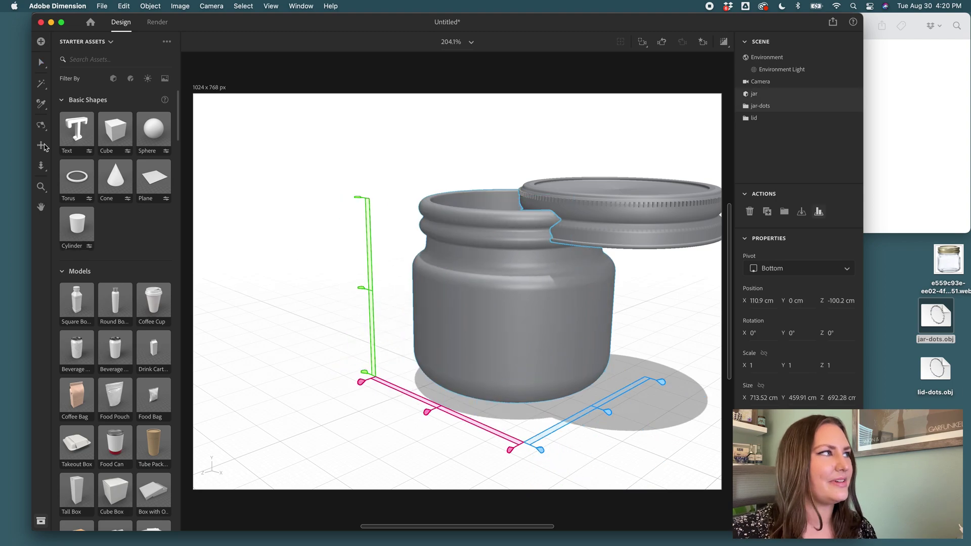
Step: Raise the jar-dots ring at the jar's base to about Y 25.8 cm
{"action": "left_click", "coordinate": [41, 125]}
{"action": "left_click_drag", "start_coordinate": [278, 408], "coordinate": [341, 356]}
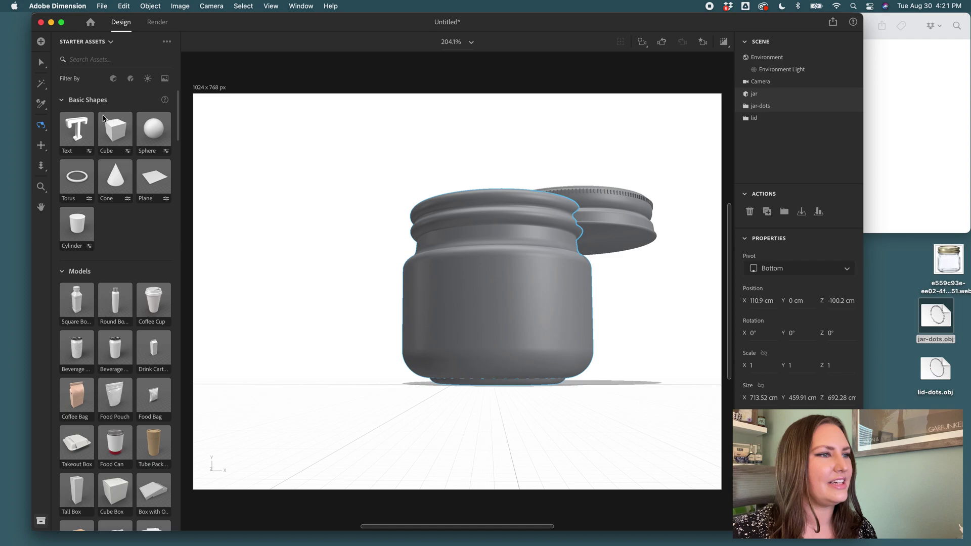
{"action": "left_click", "coordinate": [41, 62]}
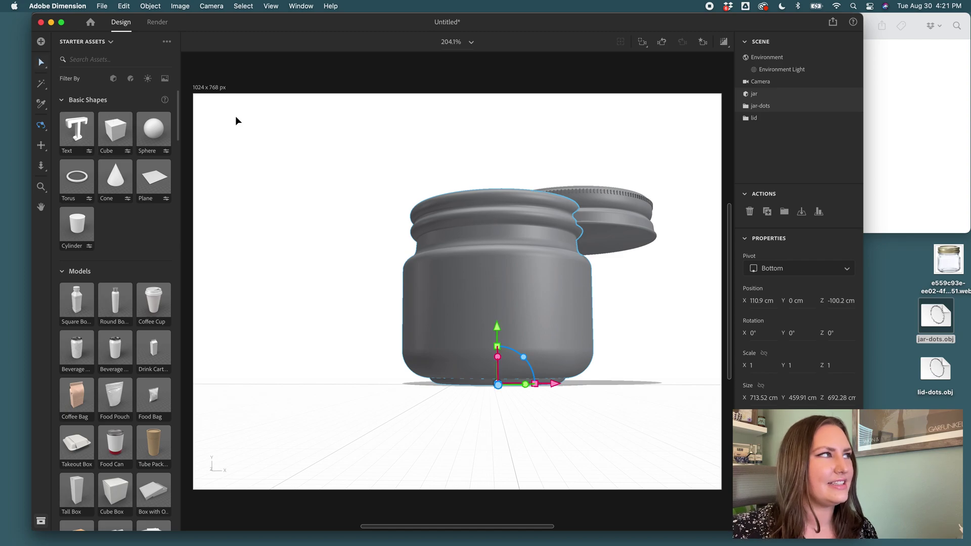
{"action": "left_click", "coordinate": [779, 108]}
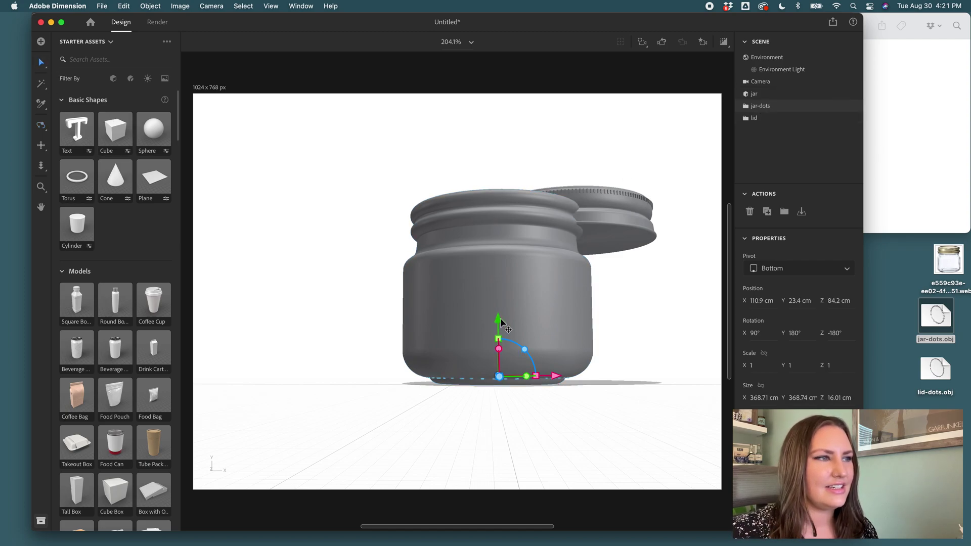
{"action": "left_click_drag", "start_coordinate": [499, 323], "coordinate": [499, 316]}
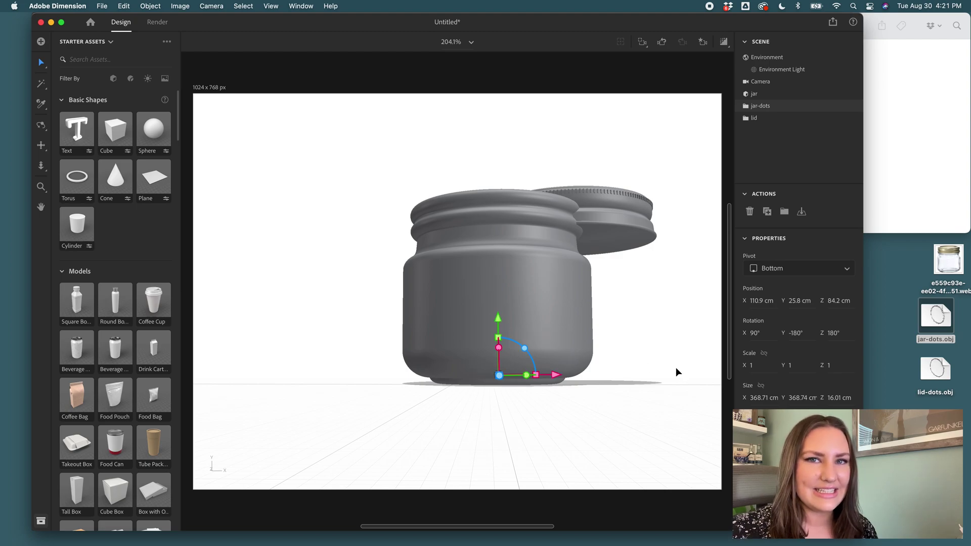
{"action": "left_click", "coordinate": [646, 347]}
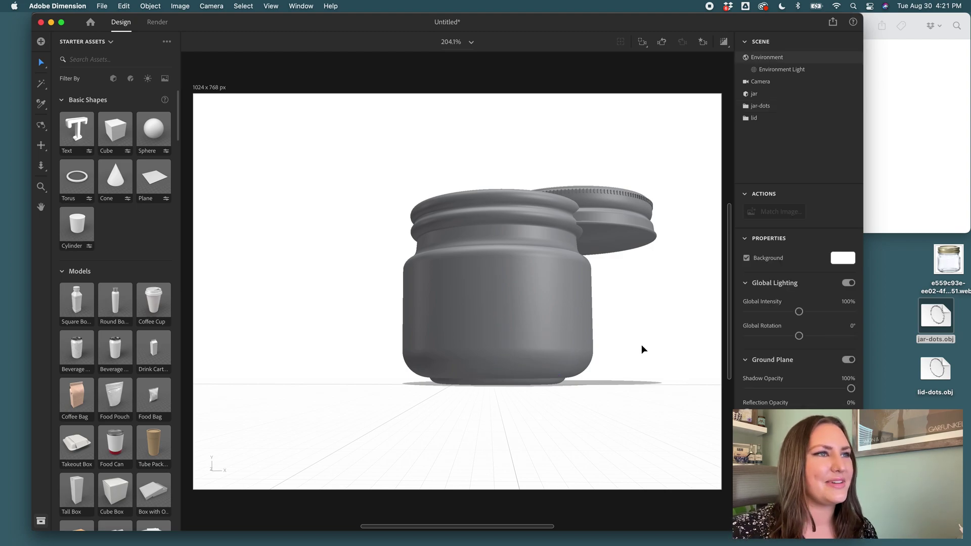
Step: Group the jar with its jar-dots ring and name the group "jar"
{"action": "left_click", "coordinate": [770, 105]}
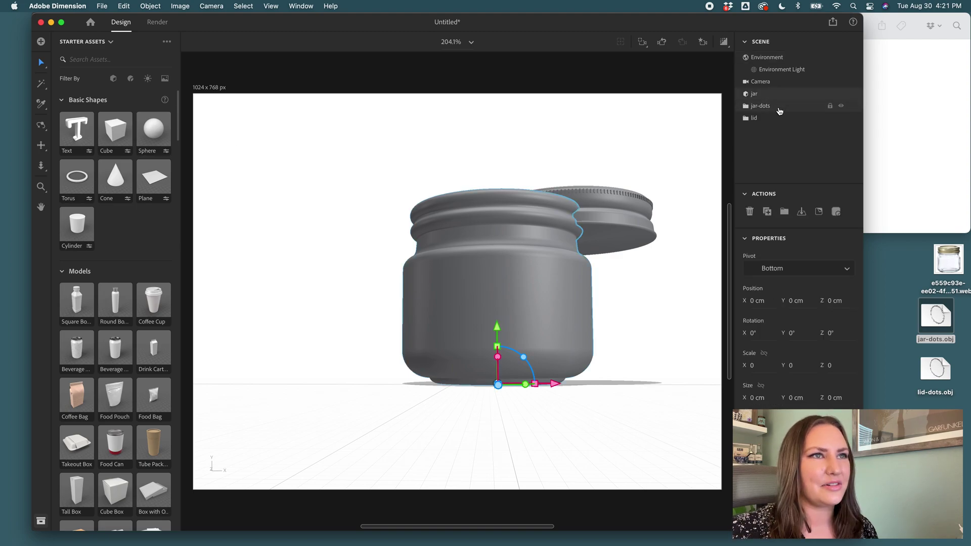
{"action": "left_click", "coordinate": [768, 93]}
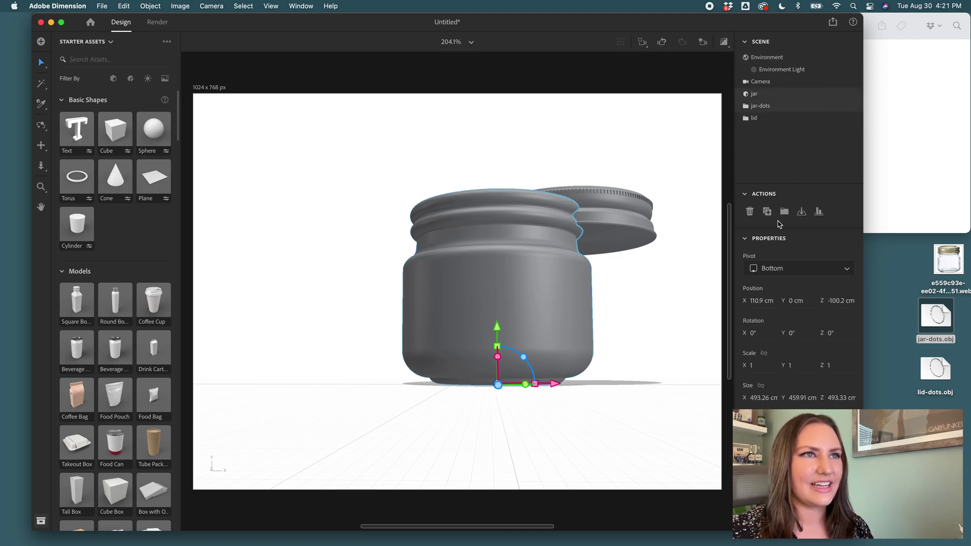
{"action": "key", "text": "super+g"}
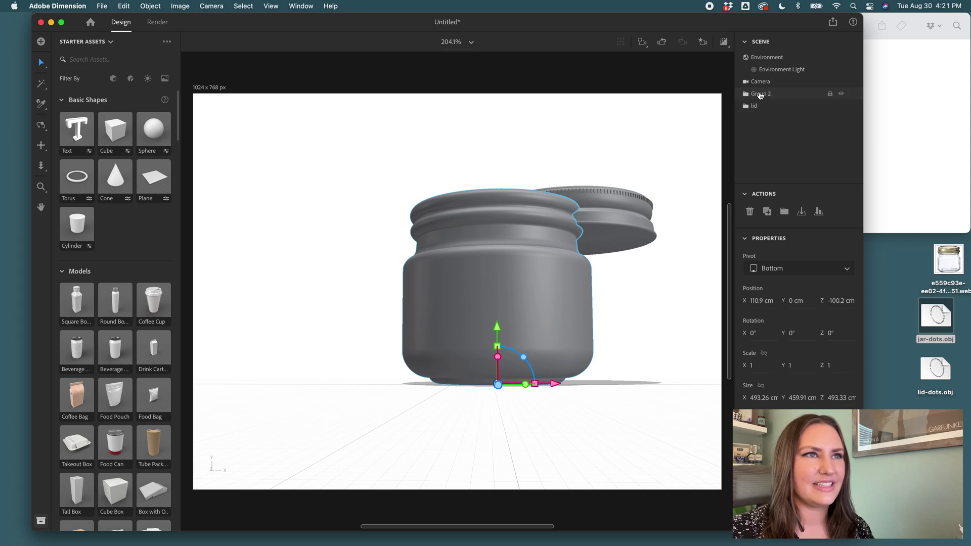
{"action": "double_click", "coordinate": [760, 94]}
{"action": "type", "text": "jar"}
{"action": "key", "text": "Return"}
Step: Center the lid and jar groups on each other horizontally and position the lid at about Y 371.3 cm
{"action": "left_click", "coordinate": [763, 107]}
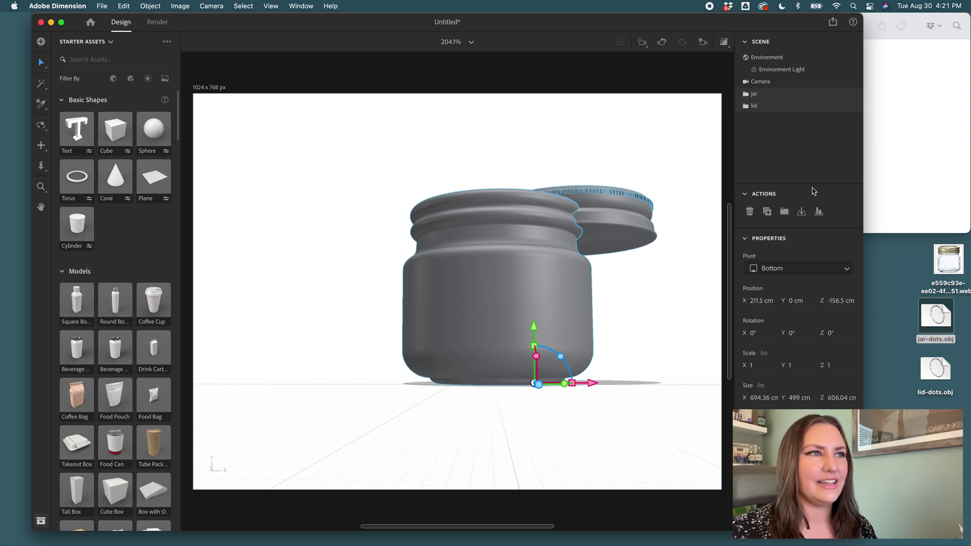
{"action": "left_click", "coordinate": [818, 212]}
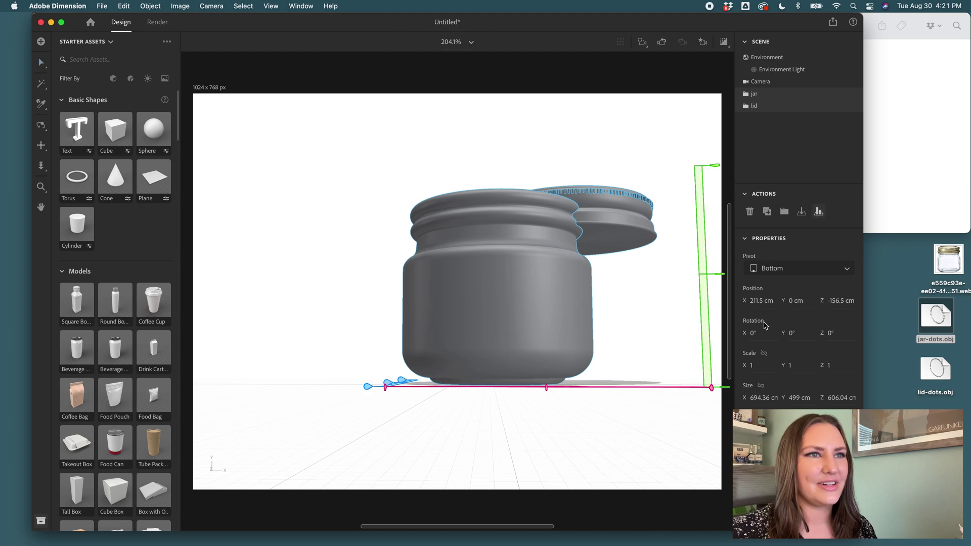
{"action": "left_click", "coordinate": [547, 390]}
{"action": "left_click", "coordinate": [426, 388]}
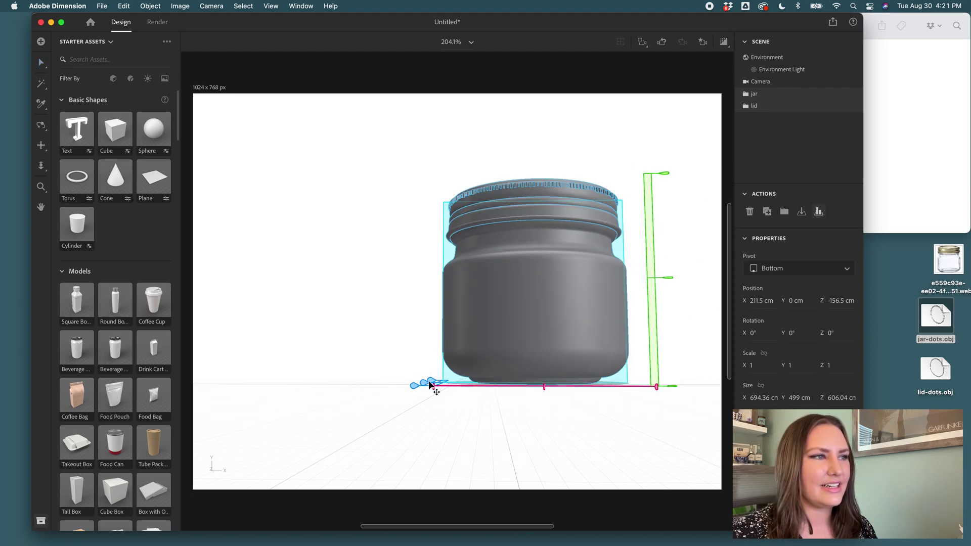
{"action": "key", "text": "f"}
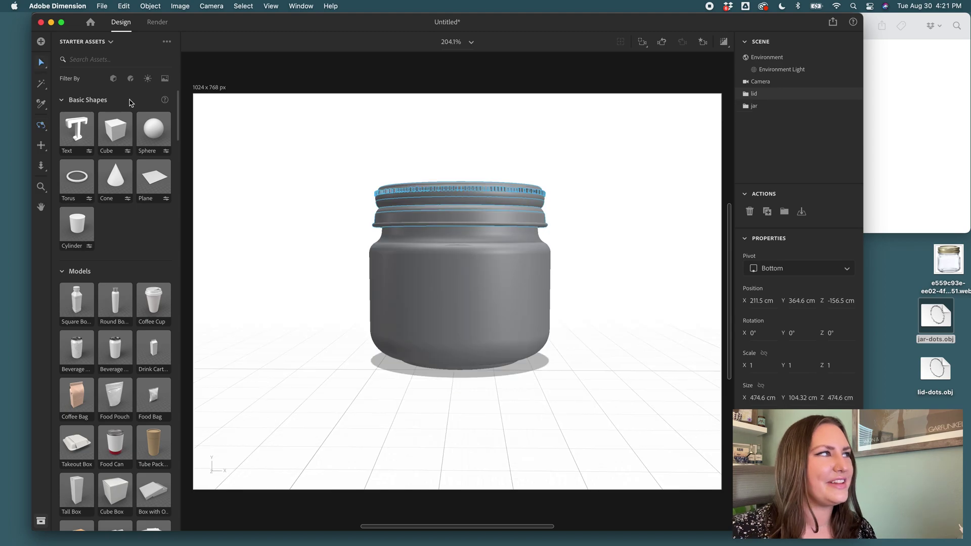
{"action": "mouse_move", "coordinate": [462, 171]}
{"action": "left_mouse_down"}
{"action": "mouse_move", "coordinate": [462, 152]}
{"action": "mouse_move", "coordinate": [462, 175]}
{"action": "left_mouse_up"}
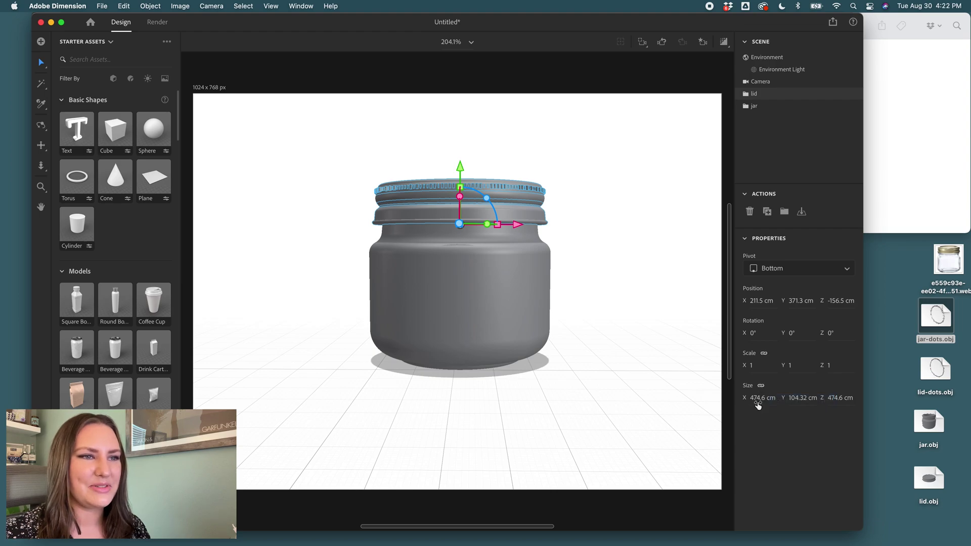
Step: Enlarge the lid proportionally to an X size of 475 cm, and increase it to 478 cm
{"action": "left_click", "coordinate": [762, 402]}
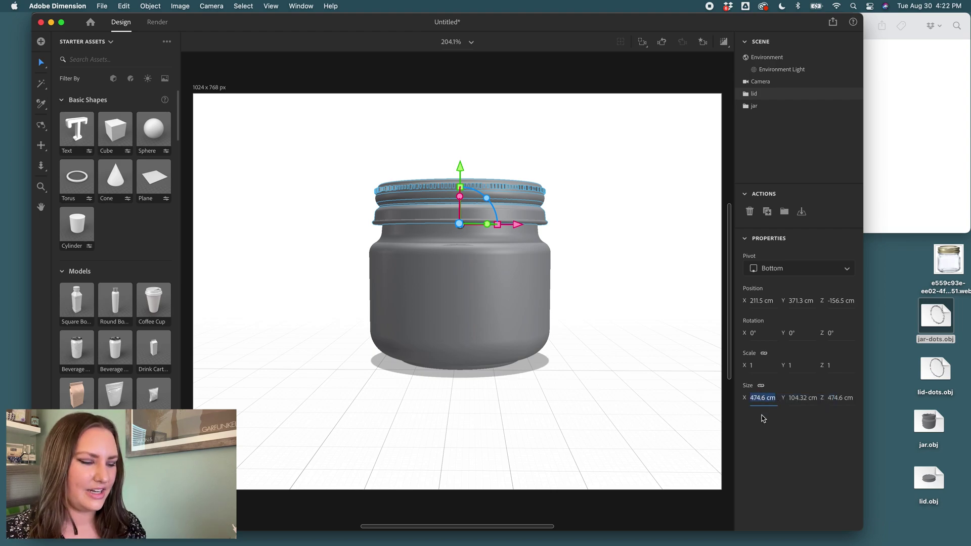
{"action": "type", "text": "475"}
{"action": "key", "text": "Return"}
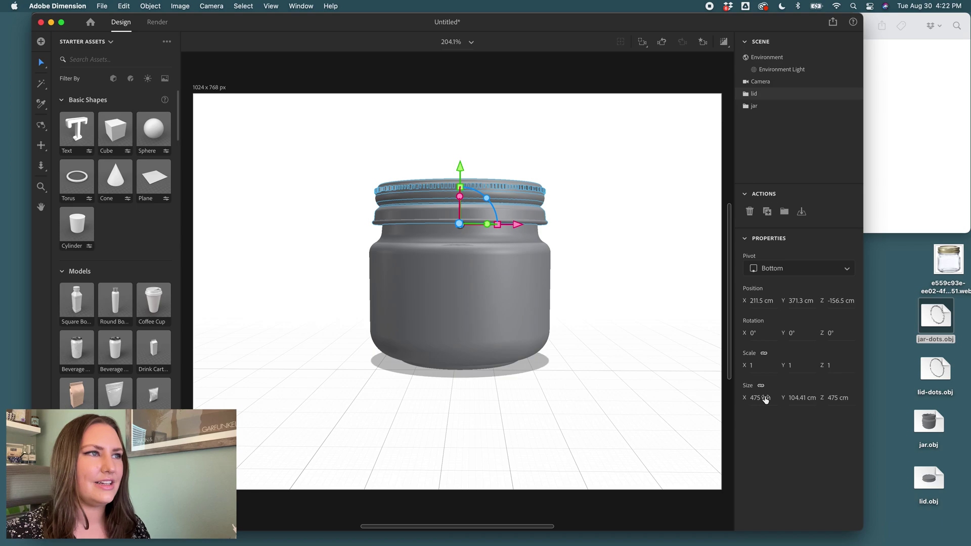
{"action": "left_click", "coordinate": [765, 398]}
{"action": "type", "text": "478"}
{"action": "key", "text": "Return"}
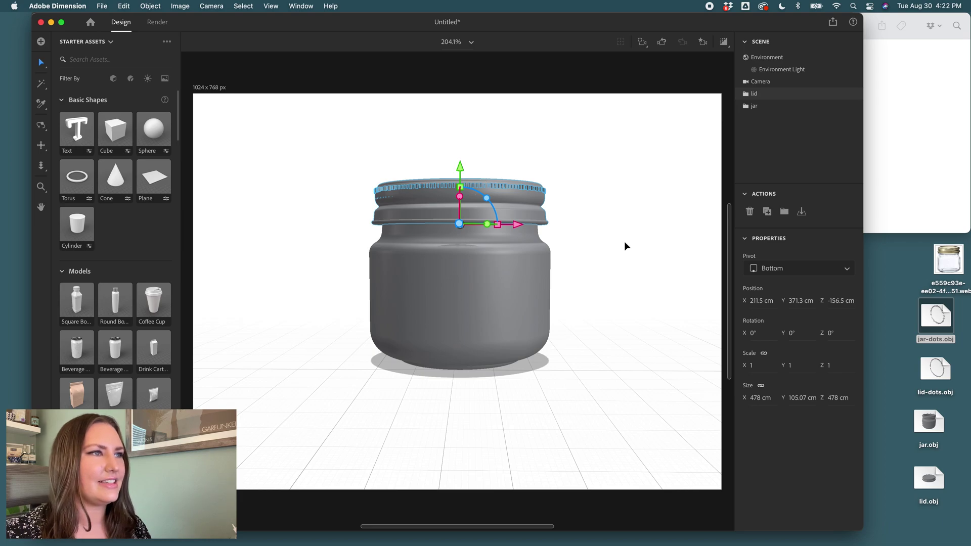
Step: Resize the lid-dots ring inside the lid group proportionally to an X size of 460 cm
{"action": "left_click", "coordinate": [620, 222]}
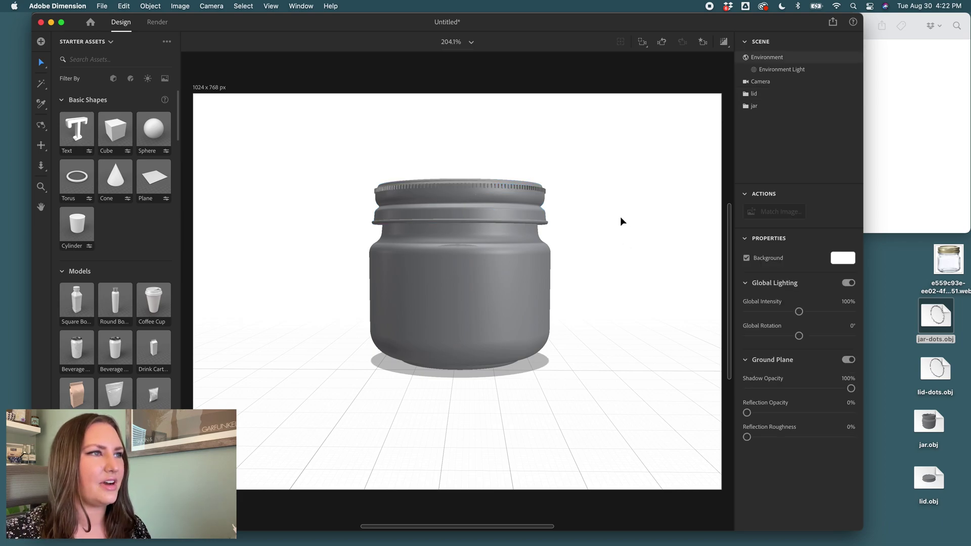
{"action": "key", "text": "1"}
{"action": "left_click_drag", "start_coordinate": [585, 245], "coordinate": [400, 340]}
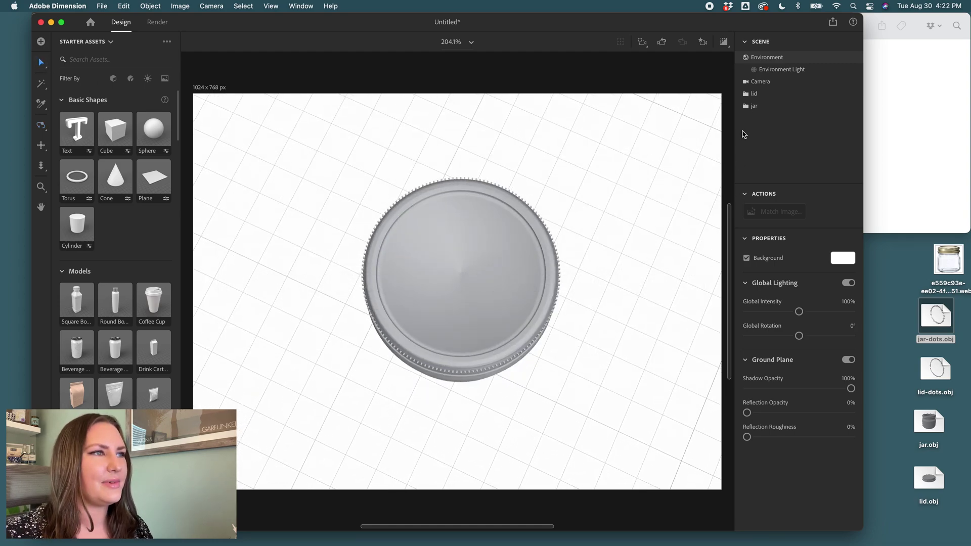
{"action": "left_click", "coordinate": [746, 106]}
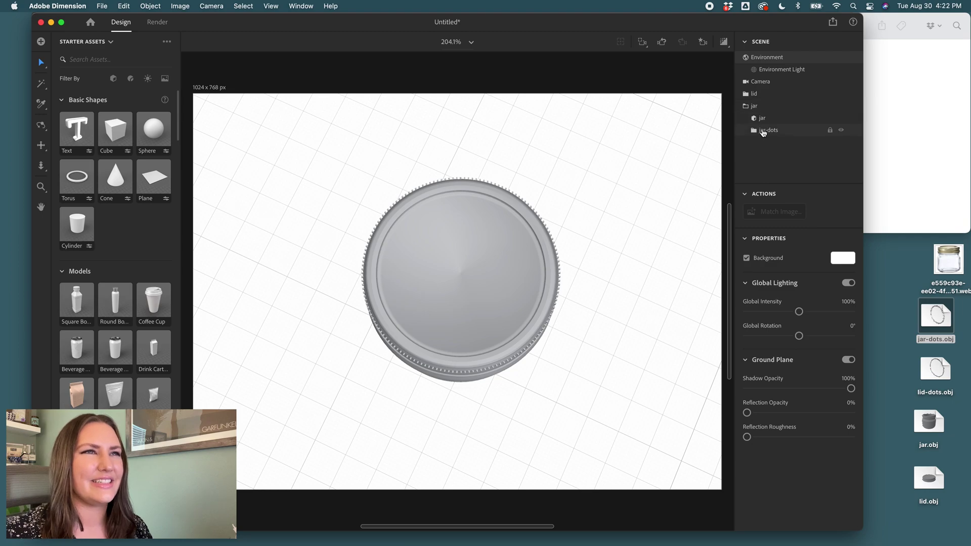
{"action": "left_click", "coordinate": [746, 94]}
{"action": "left_click", "coordinate": [766, 117]}
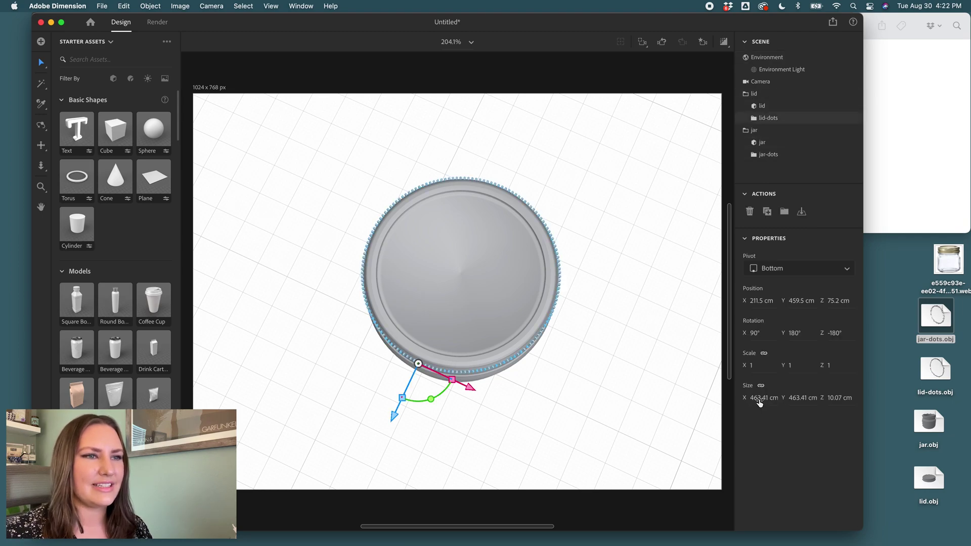
{"action": "left_click", "coordinate": [758, 399]}
{"action": "type", "text": "460"}
{"action": "key", "text": "Return"}
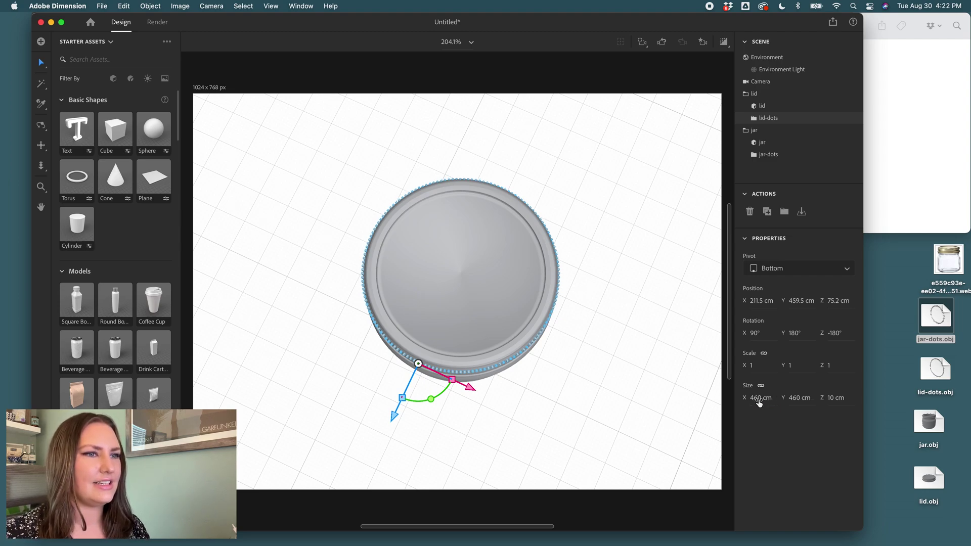
Step: Align the lid-dots ring with the lid so that their centers coincide horizontally
{"action": "left_click", "coordinate": [777, 107]}
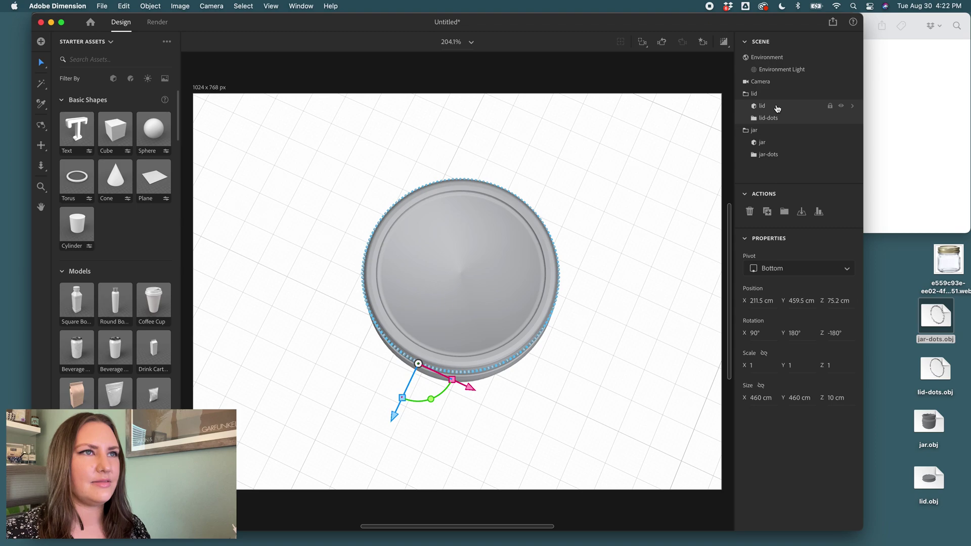
{"action": "left_click", "coordinate": [819, 211]}
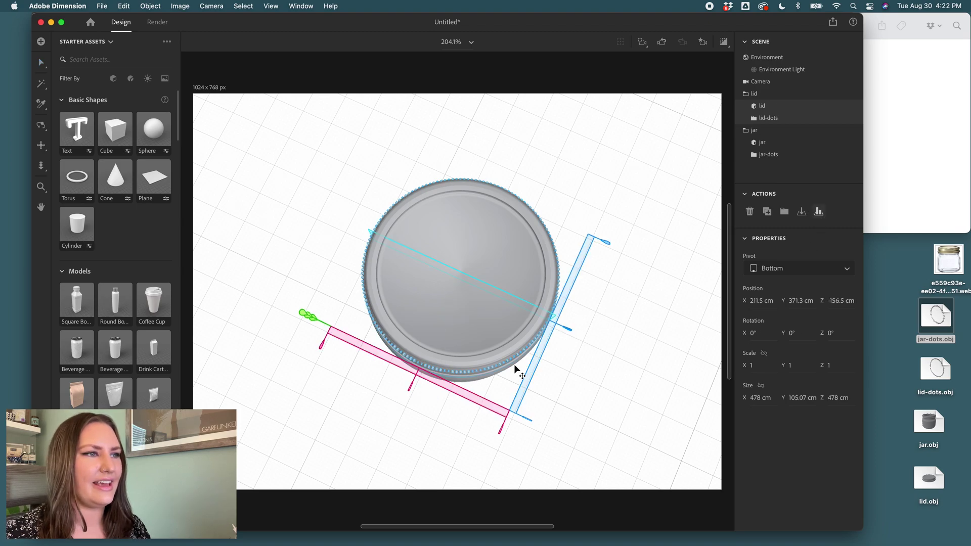
{"action": "left_click", "coordinate": [552, 342]}
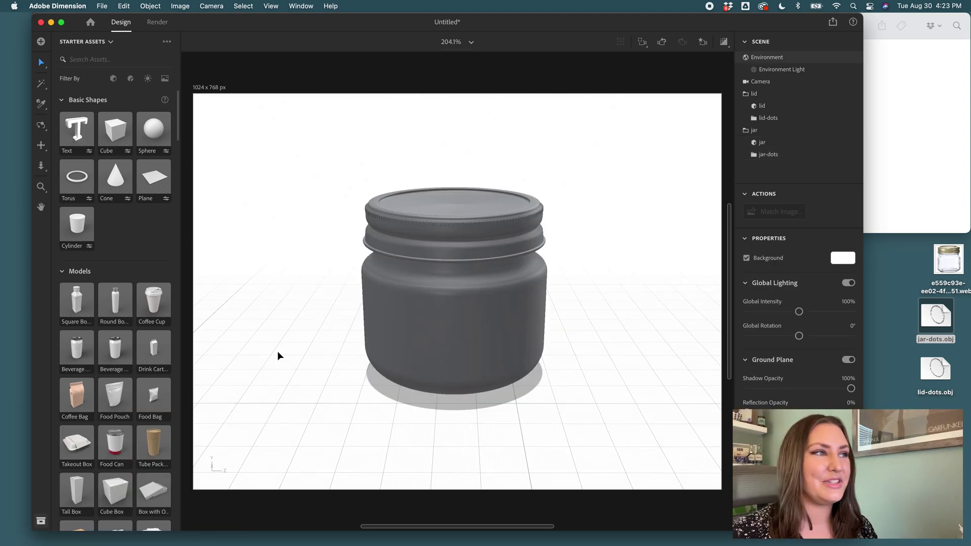
Step: Apply the Glass standard material to the jar and to its jar-dots ring
{"action": "scroll", "coordinate": [126, 246], "scroll_direction": "down", "scroll_amount": 5}
{"action": "scroll", "coordinate": [126, 246], "scroll_direction": "down", "scroll_amount": 15}
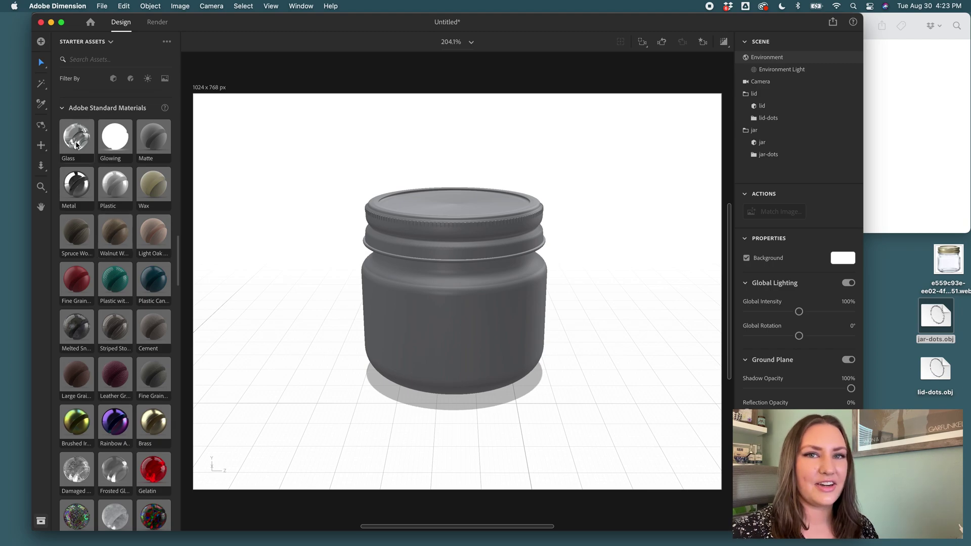
{"action": "left_click_drag", "start_coordinate": [75, 144], "coordinate": [457, 330]}
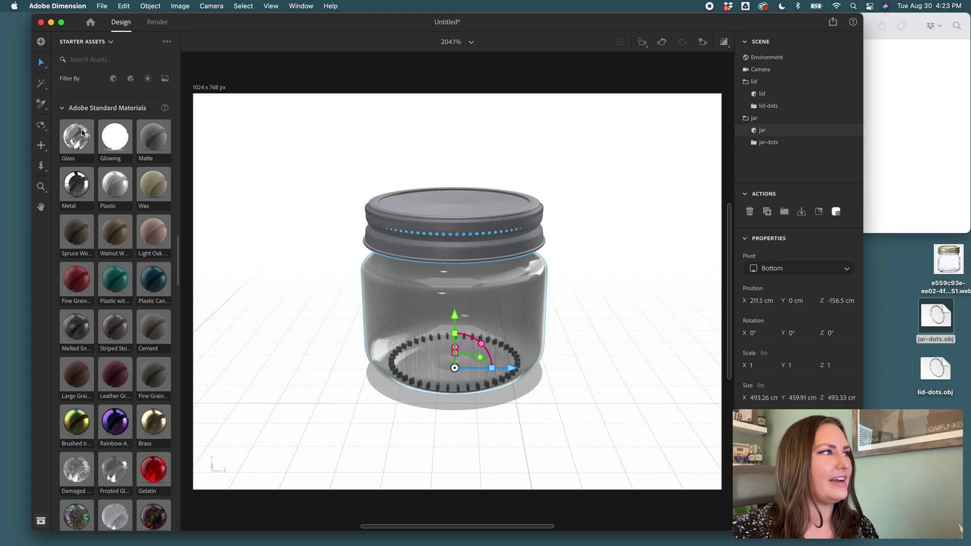
{"action": "left_click_drag", "start_coordinate": [76, 137], "coordinate": [773, 146]}
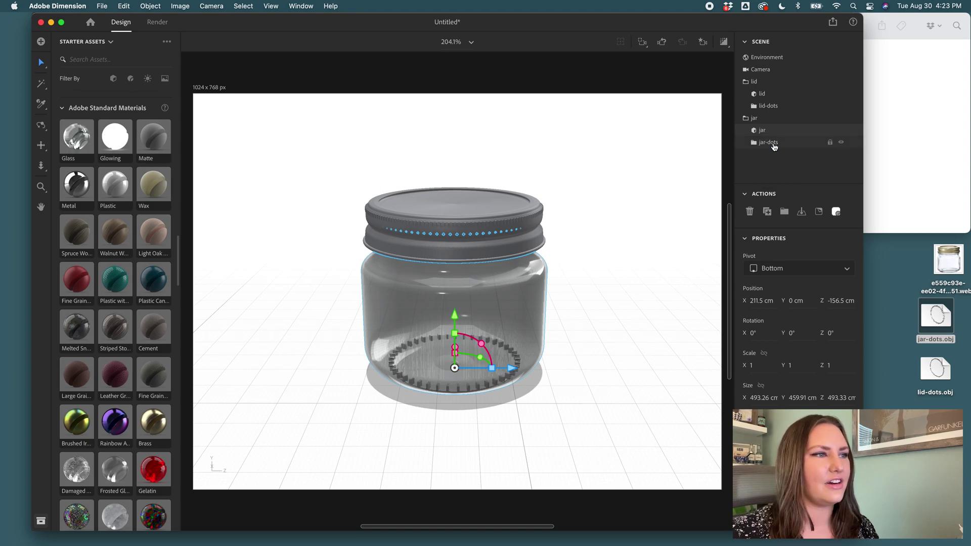
Step: Check the glass jar with the render preview switched on
{"action": "left_click", "coordinate": [724, 42]}
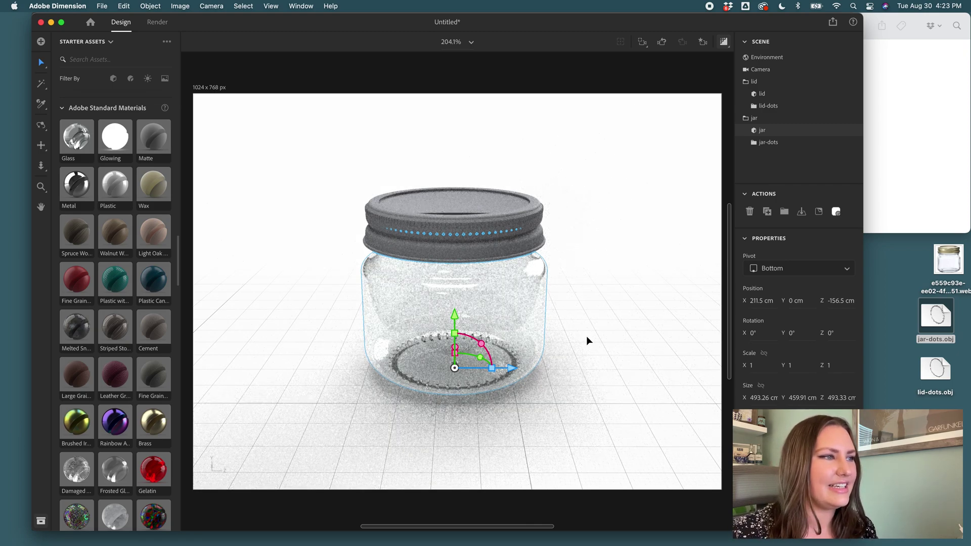
{"action": "key", "text": "1"}
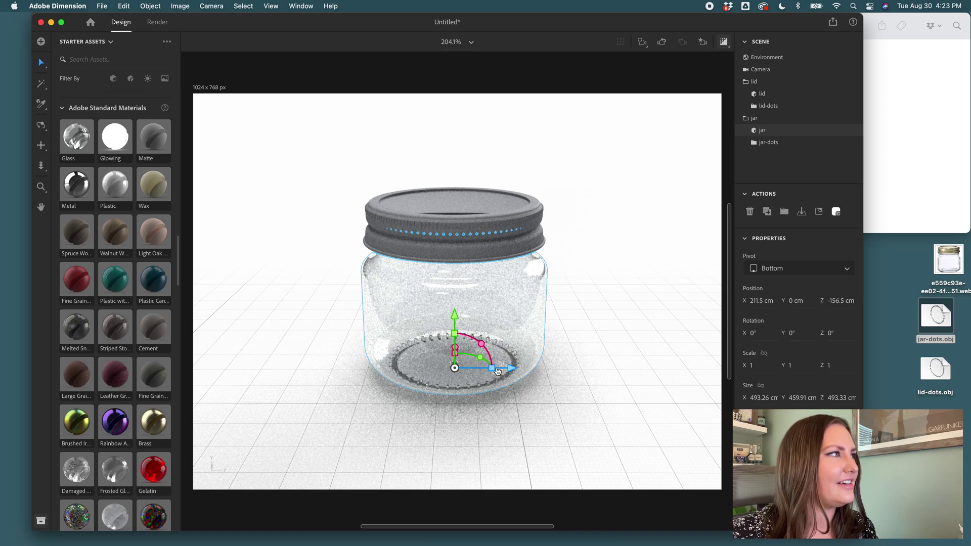
{"action": "left_click_drag", "start_coordinate": [554, 321], "coordinate": [598, 358]}
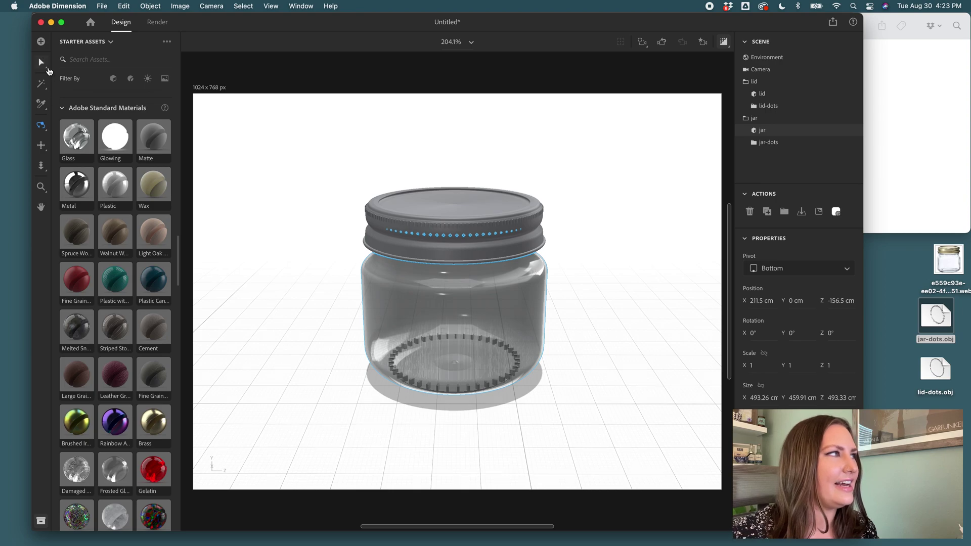
Step: Apply the Metal standard material to the lid and to its lid-dots ring
{"action": "left_click", "coordinate": [41, 62]}
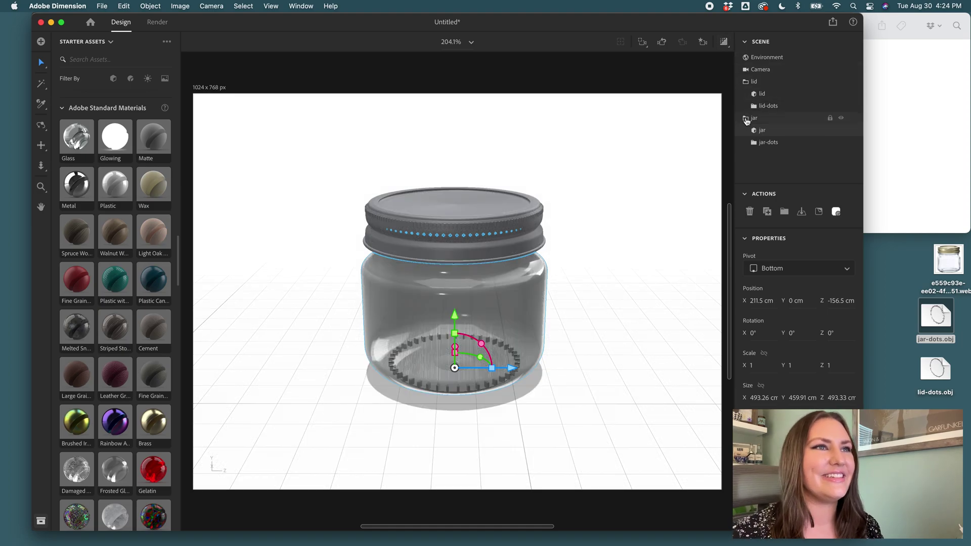
{"action": "left_click_drag", "start_coordinate": [75, 187], "coordinate": [756, 94]}
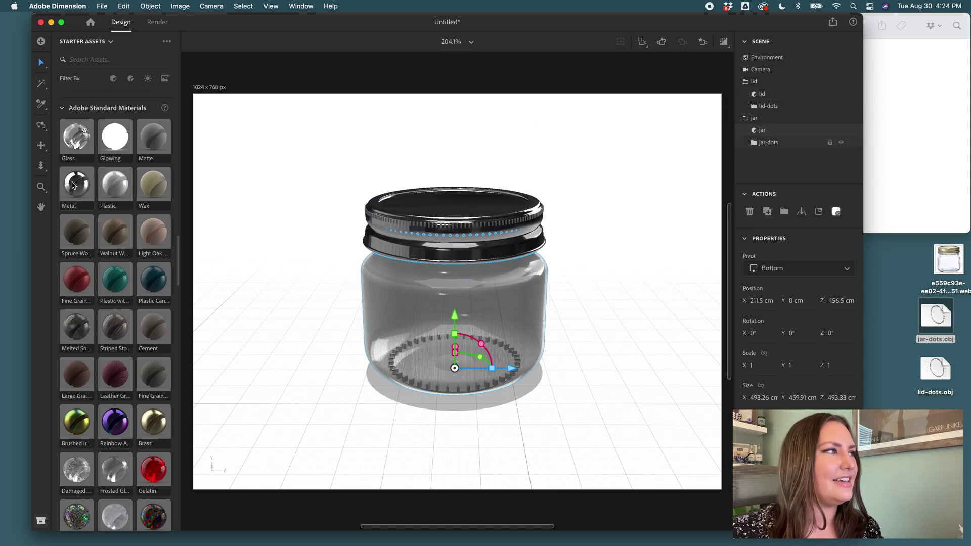
{"action": "left_click_drag", "start_coordinate": [73, 185], "coordinate": [769, 110]}
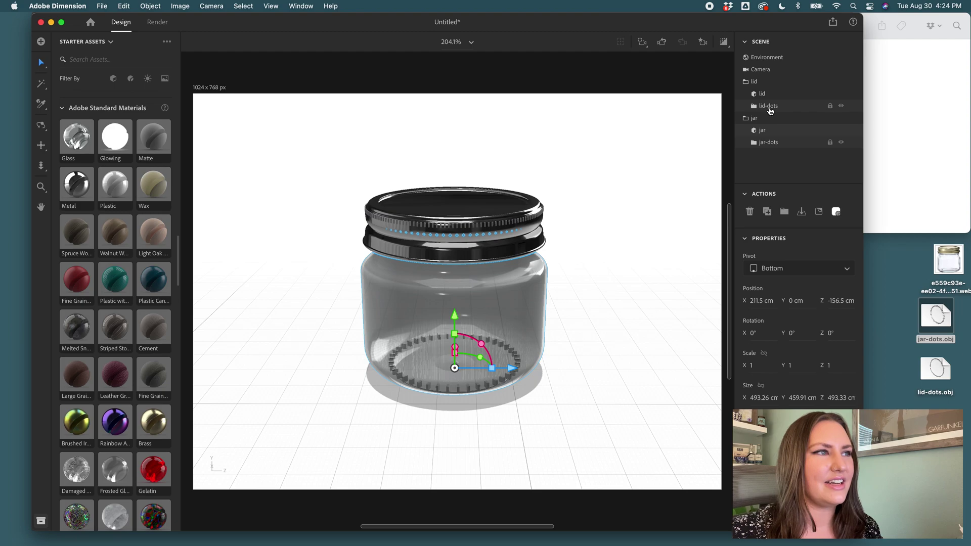
Step: Switch to Illustrator and move the 3D lid above the artboard, clear of the reference jar photo
{"action": "left_click_drag", "start_coordinate": [643, 21], "coordinate": [694, 22]}
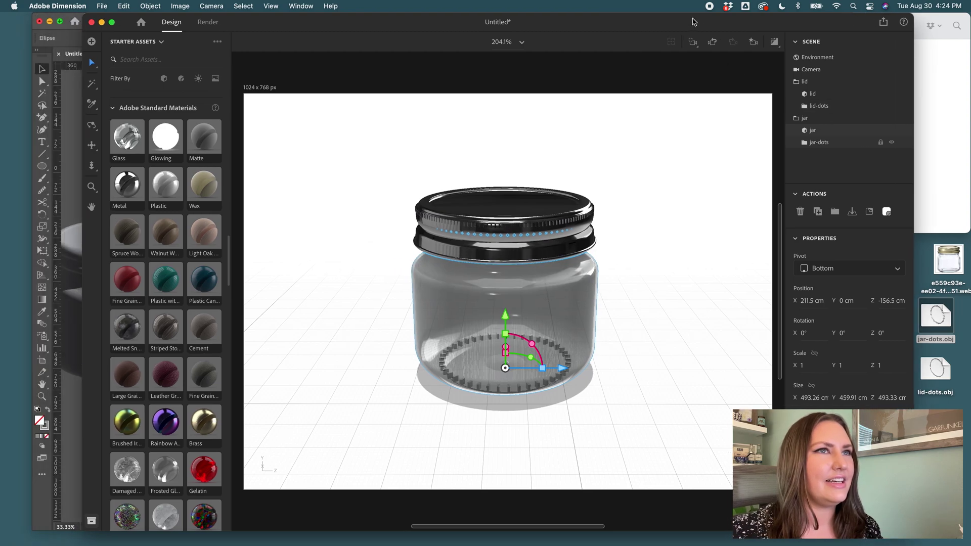
{"action": "left_click", "coordinate": [66, 38]}
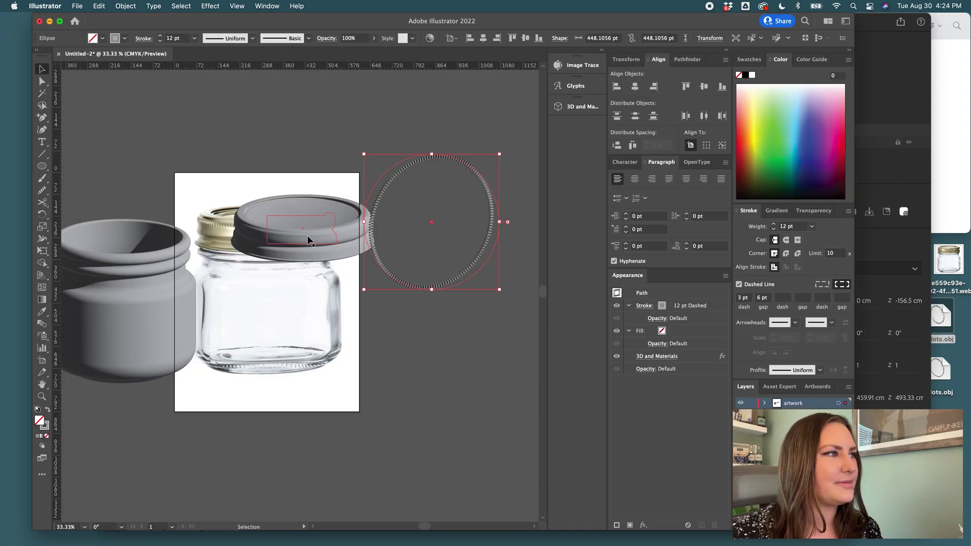
{"action": "left_click_drag", "start_coordinate": [308, 239], "coordinate": [299, 136]}
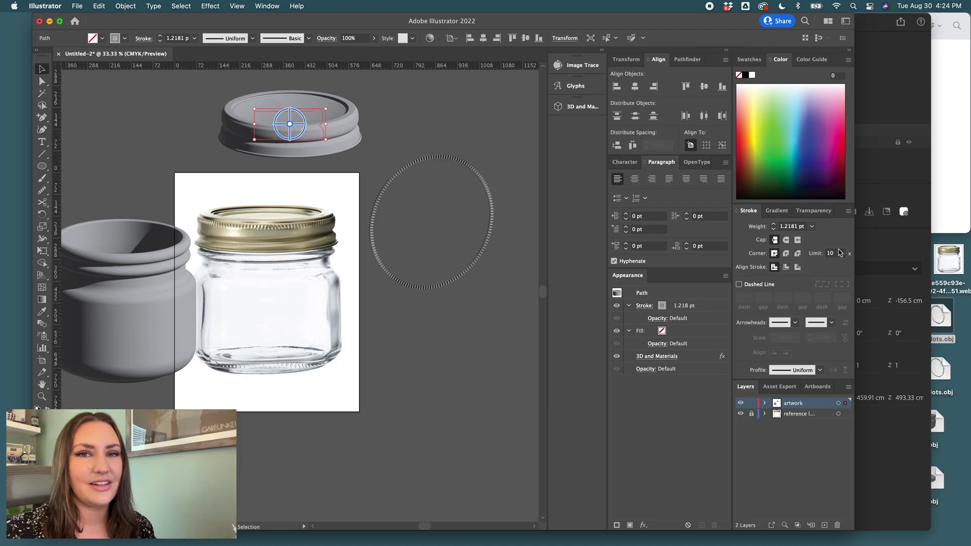
Step: Switch back to Dimension and set the roughness of the lid's Metal material to 73%
{"action": "left_click", "coordinate": [885, 244]}
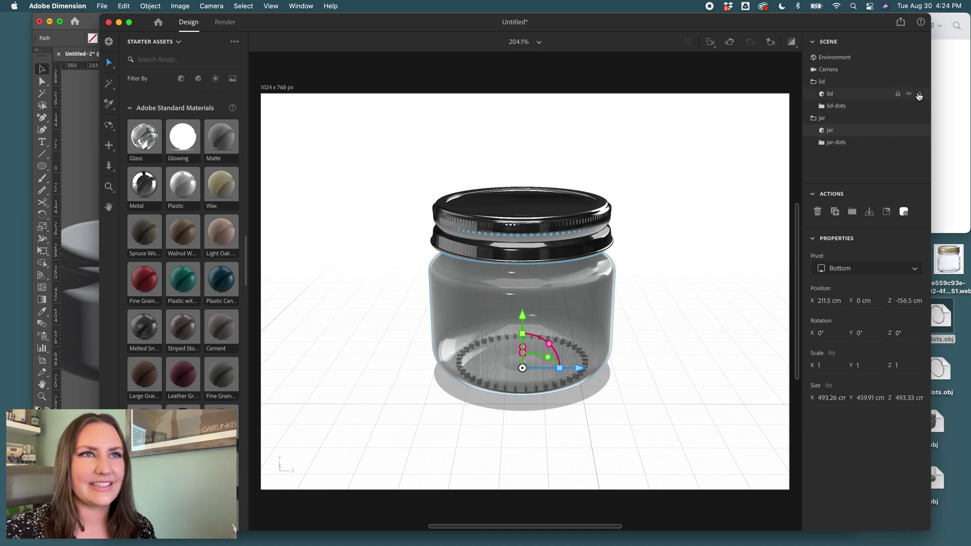
{"action": "double_click", "coordinate": [923, 95]}
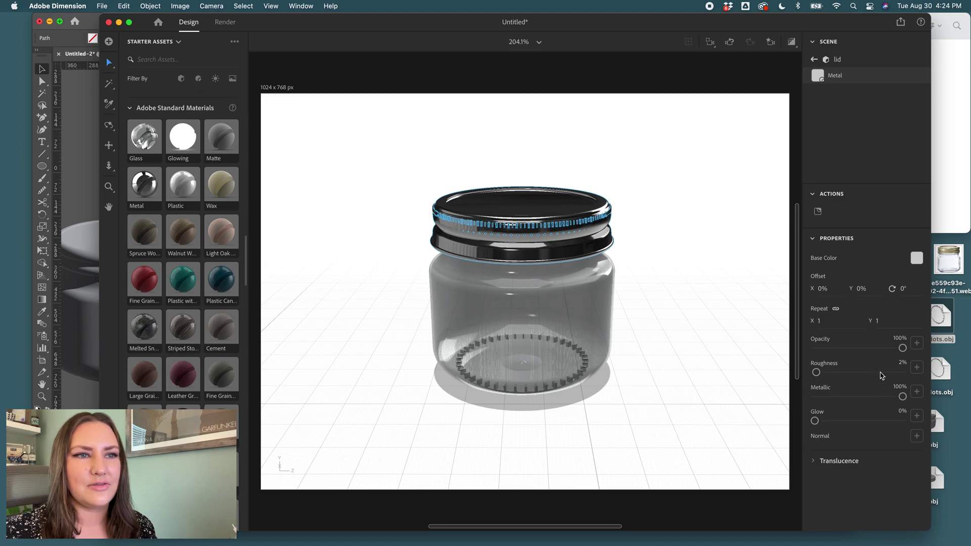
{"action": "left_click", "coordinate": [881, 373]}
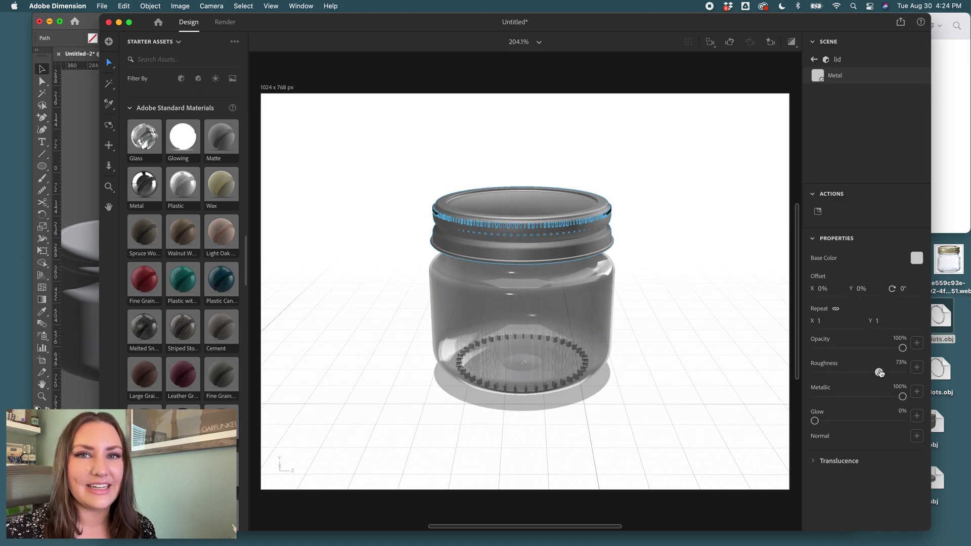
Step: Set the base color of the lid's Metal material to a warm tan, D4BF9B
{"action": "left_click", "coordinate": [917, 259]}
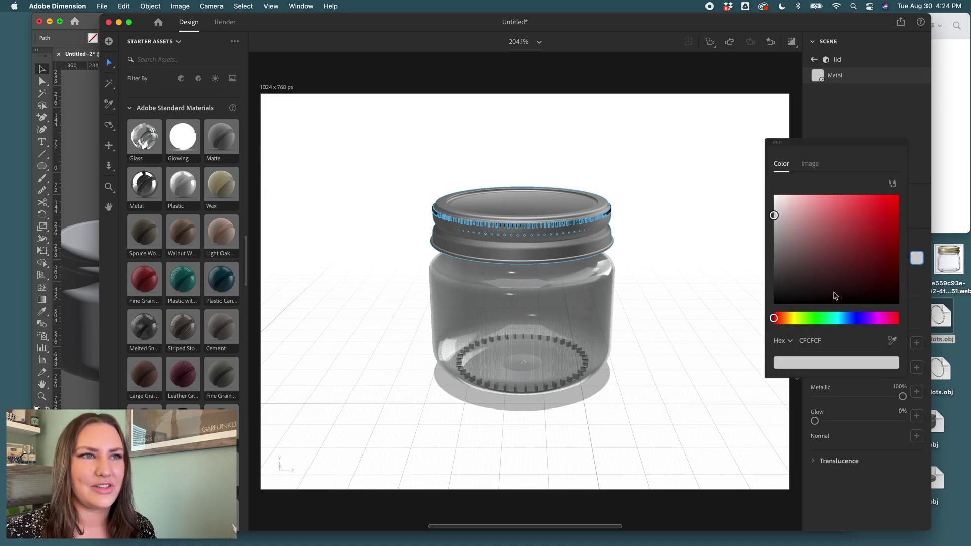
{"action": "left_click", "coordinate": [788, 318]}
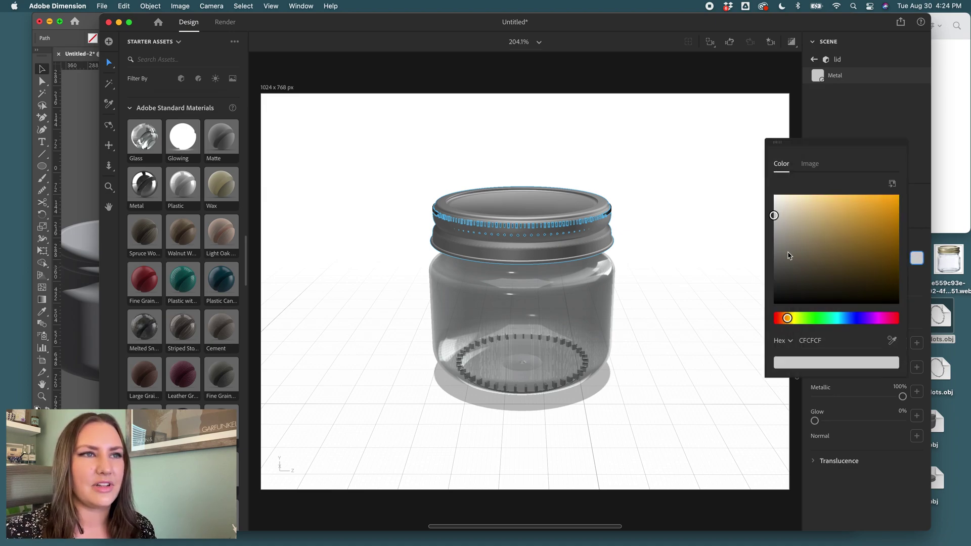
{"action": "left_click", "coordinate": [810, 223]}
{"action": "mouse_move", "coordinate": [809, 223]}
{"action": "left_mouse_down"}
{"action": "mouse_move", "coordinate": [799, 219]}
{"action": "mouse_move", "coordinate": [820, 212]}
{"action": "mouse_move", "coordinate": [810, 214]}
{"action": "left_mouse_up"}
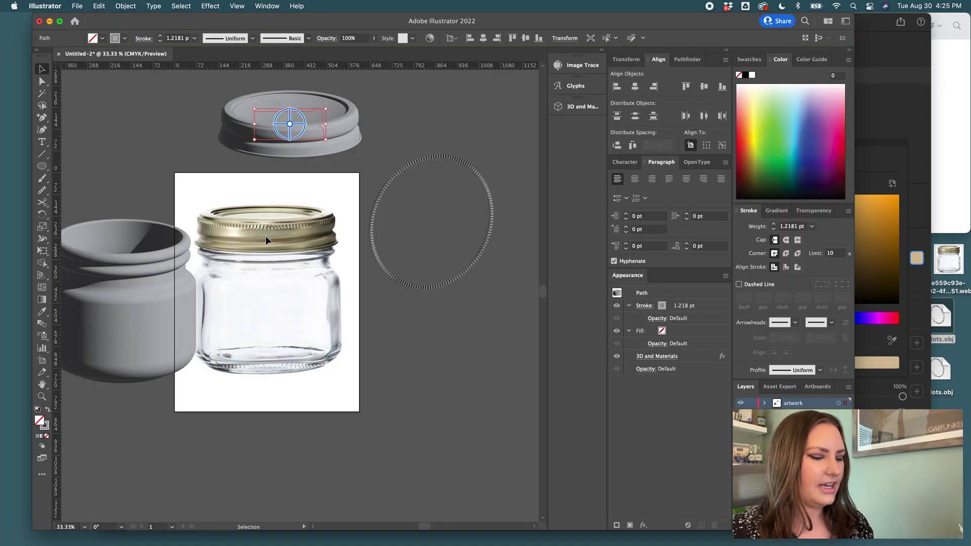
Step: In Illustrator, sample the gold color of the reference photo's lid and open the fill color to get its hex code
{"action": "key", "text": "i"}
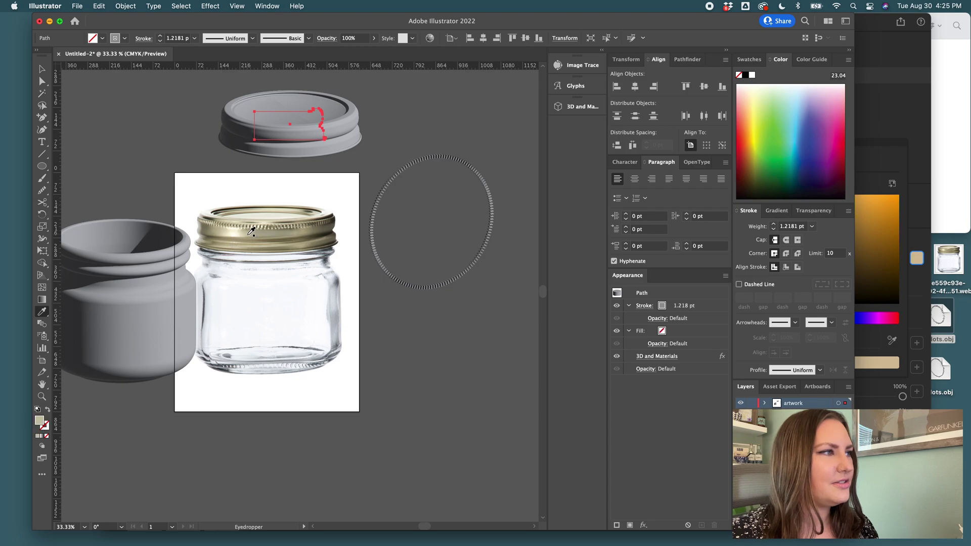
{"action": "left_click", "coordinate": [253, 234]}
{"action": "double_click", "coordinate": [40, 425]}
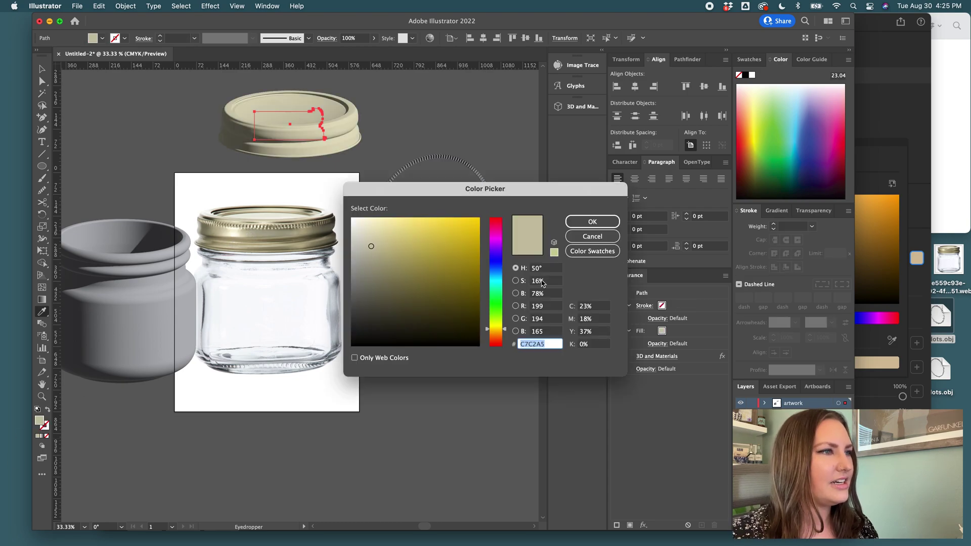
Step: Switch back to Dimension and set the base color of the lid's Metal material to hex C7C2A5
{"action": "key", "text": "super+Tab"}
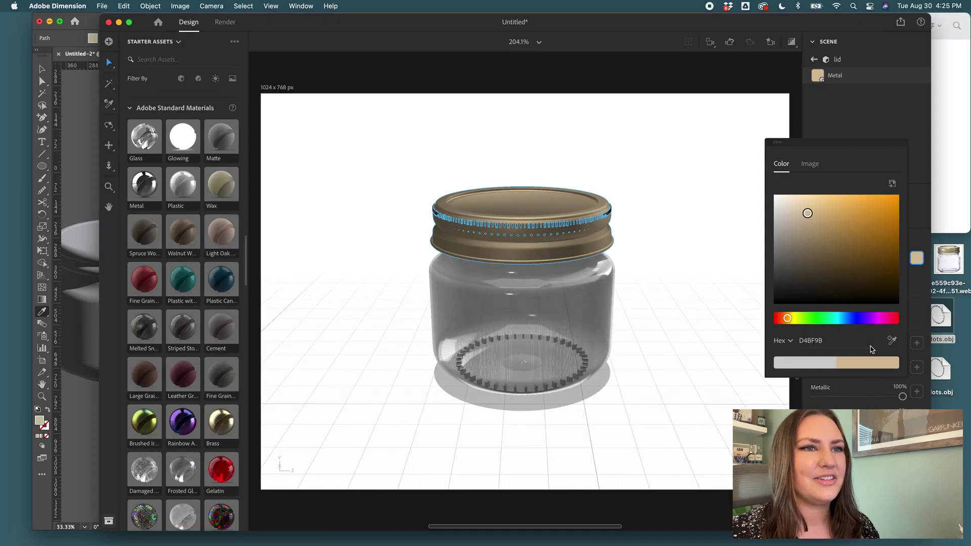
{"action": "left_click", "coordinate": [827, 340]}
{"action": "double_click", "coordinate": [826, 341]}
{"action": "type", "text": "C7C2A5"}
{"action": "left_click", "coordinate": [877, 121]}
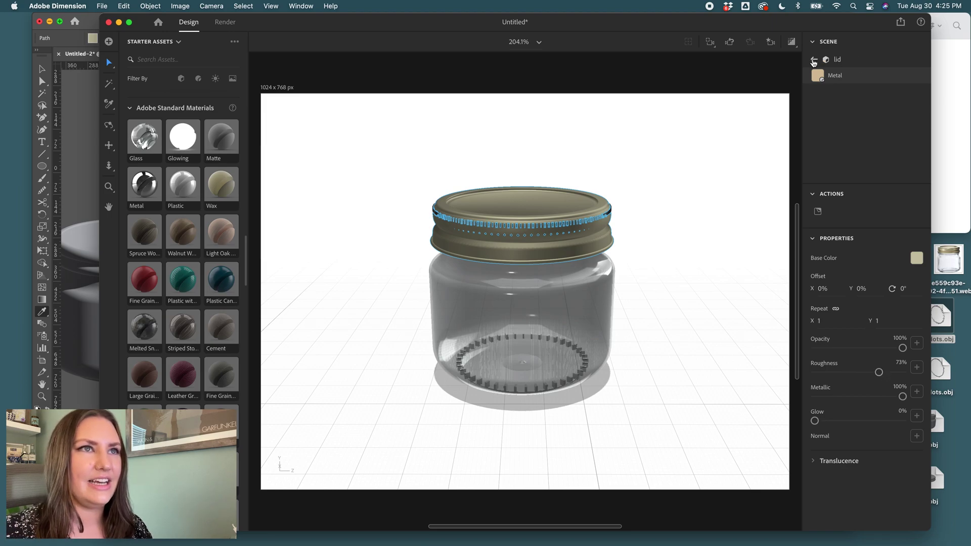
Step: Set the base color of the lid-dots' Metal 2 material to the same hex C7C2A5 through the ring's first dot
{"action": "left_click", "coordinate": [814, 62]}
{"action": "left_click", "coordinate": [840, 107]}
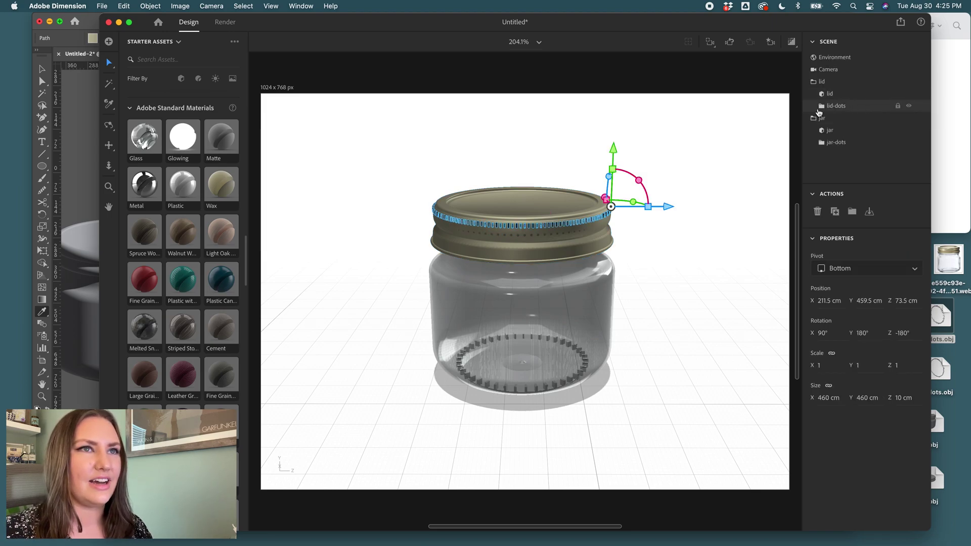
{"action": "left_click", "coordinate": [819, 110]}
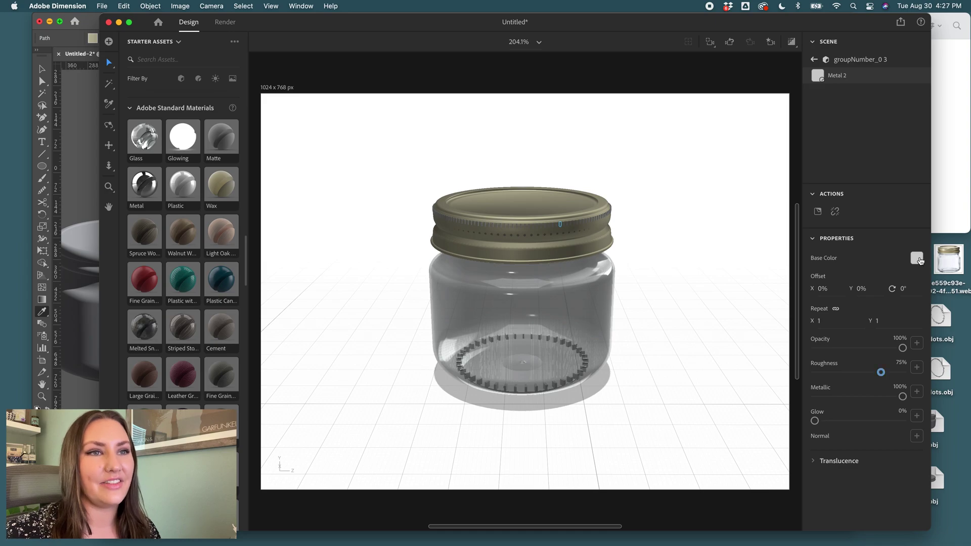
{"action": "left_click", "coordinate": [919, 261]}
{"action": "left_click", "coordinate": [828, 332]}
{"action": "key", "text": "super+v"}
{"action": "left_click", "coordinate": [913, 261]}
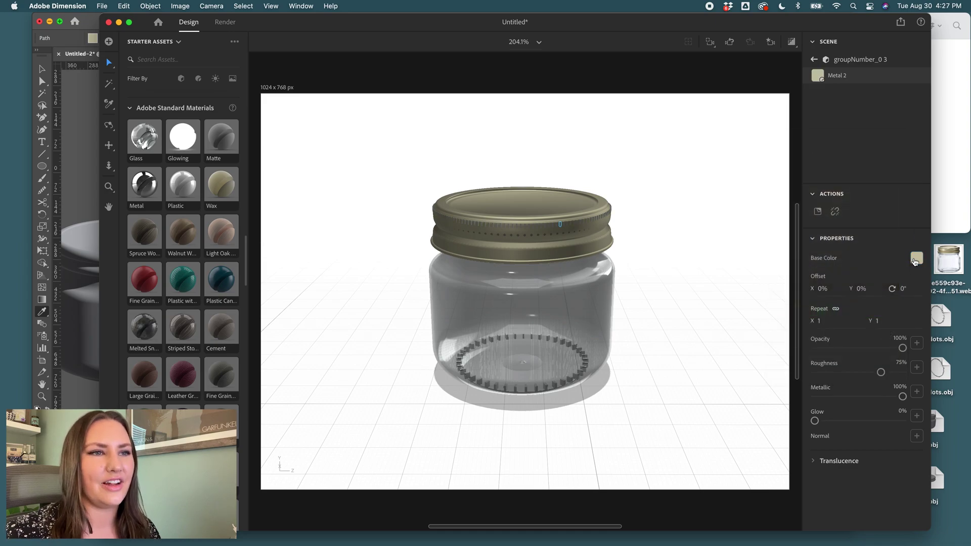
{"action": "left_click", "coordinate": [813, 59]}
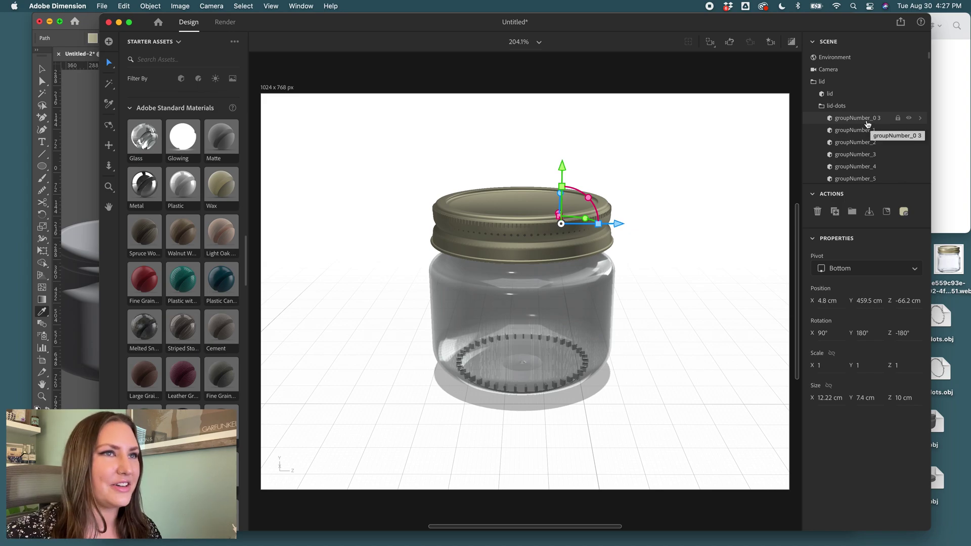
Step: Check the base color of the Metal 2 material on the ring's first dot and collapse the lid-dots group
{"action": "left_click", "coordinate": [919, 117]}
{"action": "left_click", "coordinate": [865, 76]}
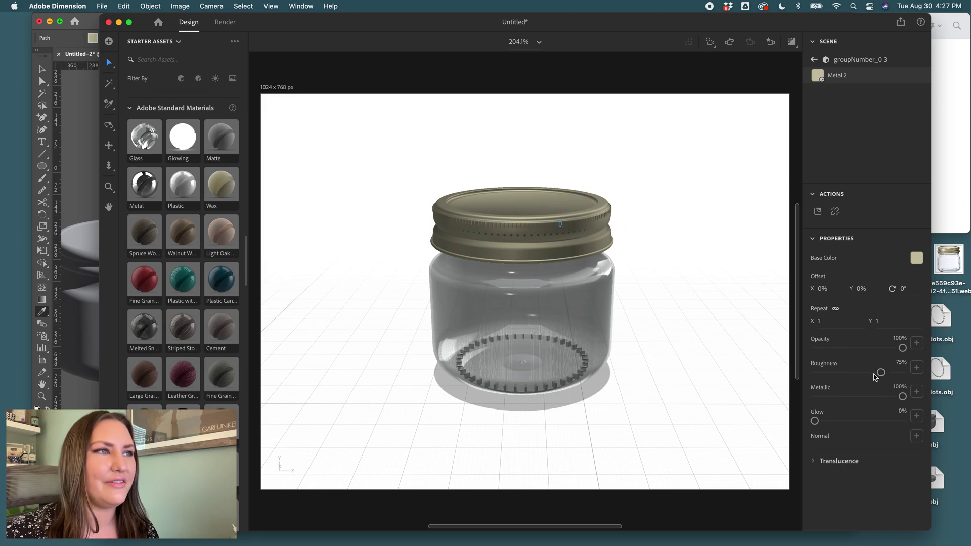
{"action": "left_click", "coordinate": [916, 259]}
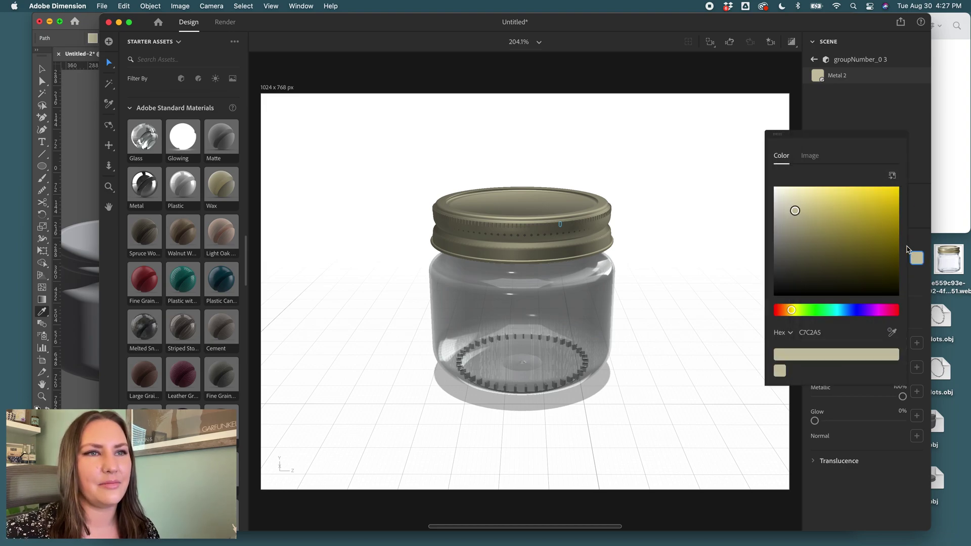
{"action": "left_click", "coordinate": [909, 255]}
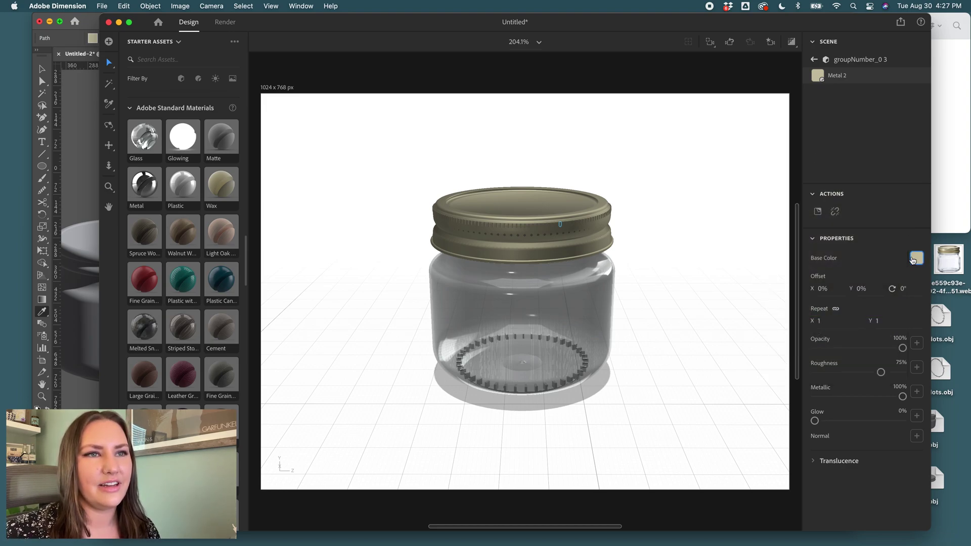
{"action": "left_click", "coordinate": [813, 61]}
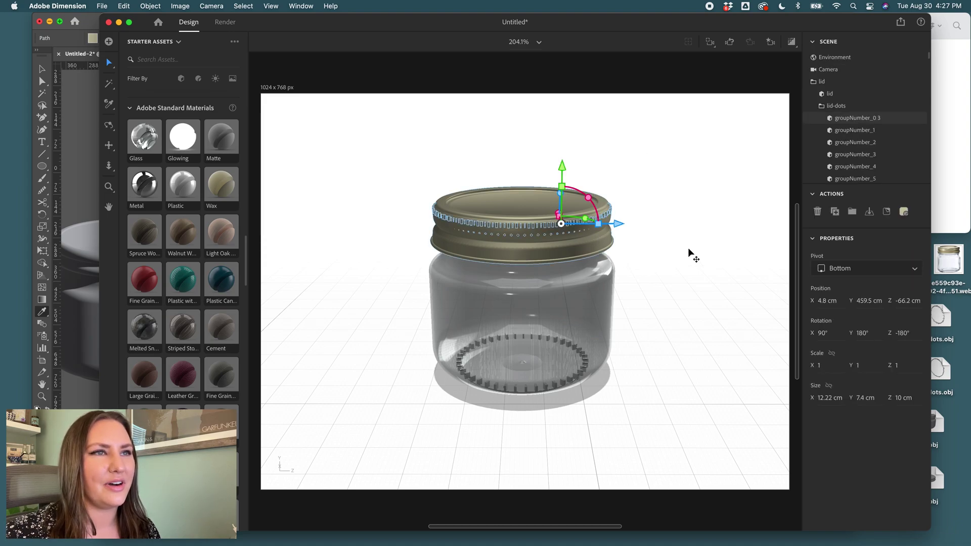
{"action": "left_click", "coordinate": [821, 106]}
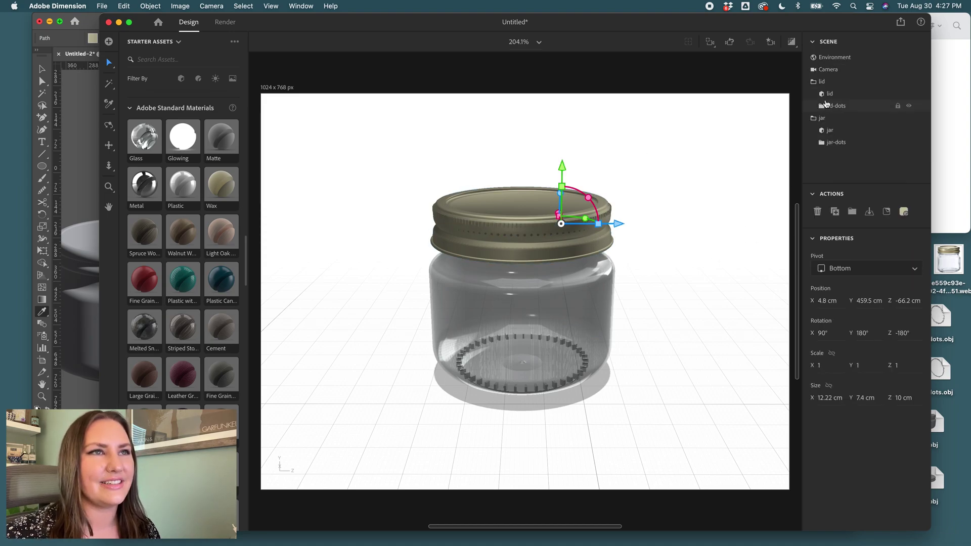
Step: Preview the rendered jar and lid and examine them from a higher camera angle
{"action": "left_click", "coordinate": [791, 46]}
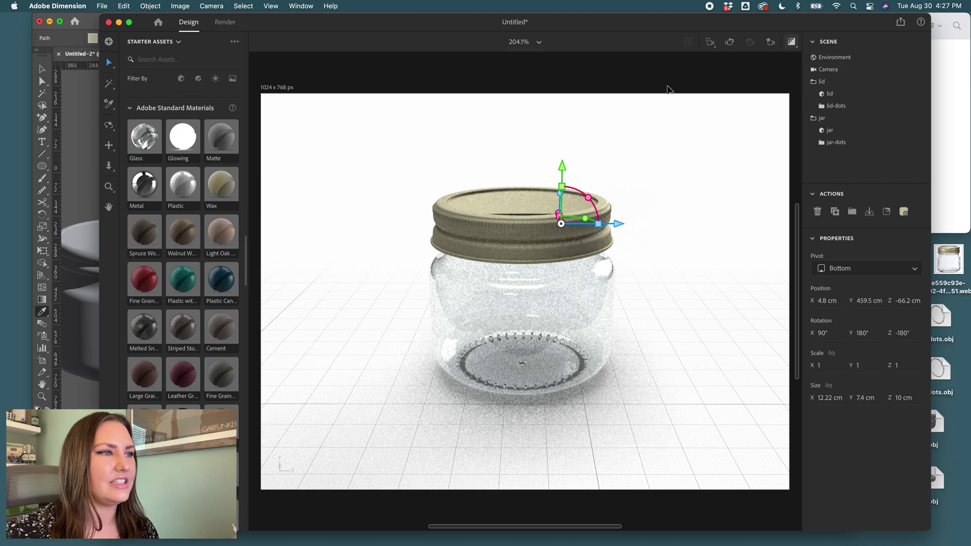
{"action": "key", "text": "1"}
{"action": "left_click_drag", "start_coordinate": [369, 210], "coordinate": [348, 216]}
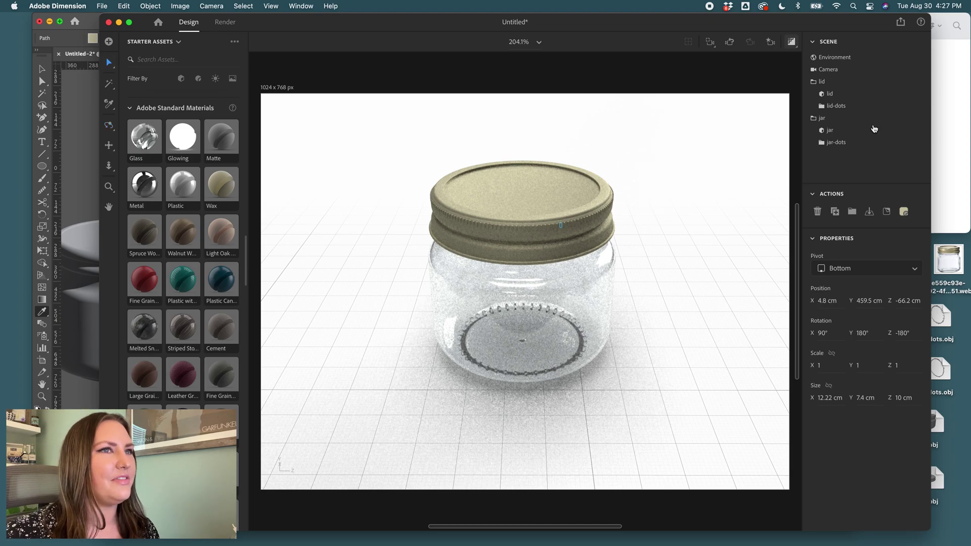
Step: Lift the whole lid group off the jar to about Y 511.2 cm and tilt it to about 168°, -178°, -169°
{"action": "left_click", "coordinate": [813, 83]}
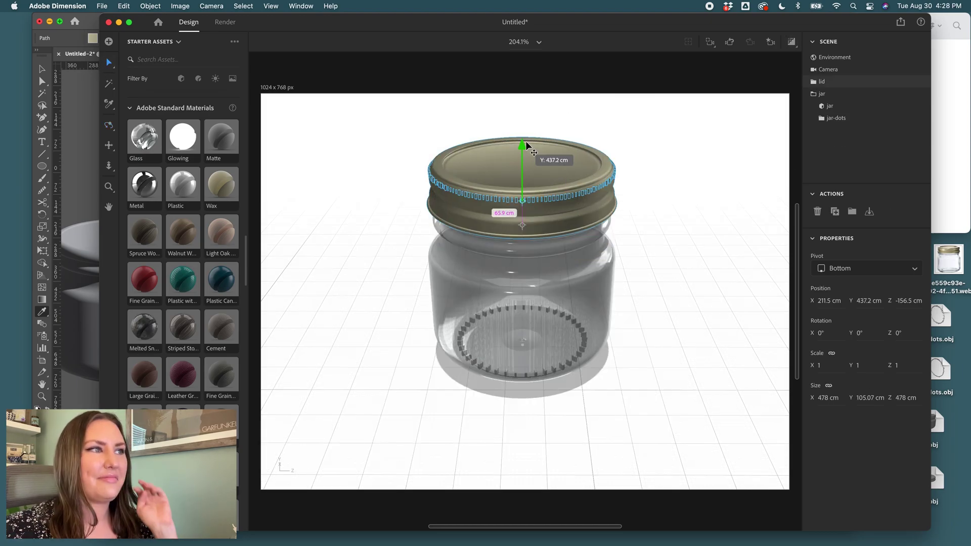
{"action": "left_click_drag", "start_coordinate": [526, 147], "coordinate": [527, 110]}
{"action": "left_click", "coordinate": [109, 125]}
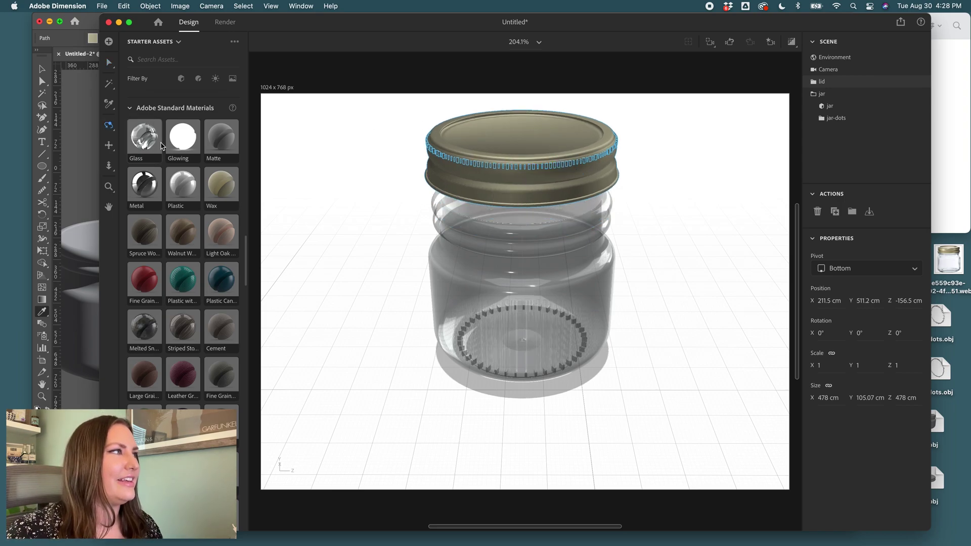
{"action": "left_click_drag", "start_coordinate": [664, 334], "coordinate": [665, 327]}
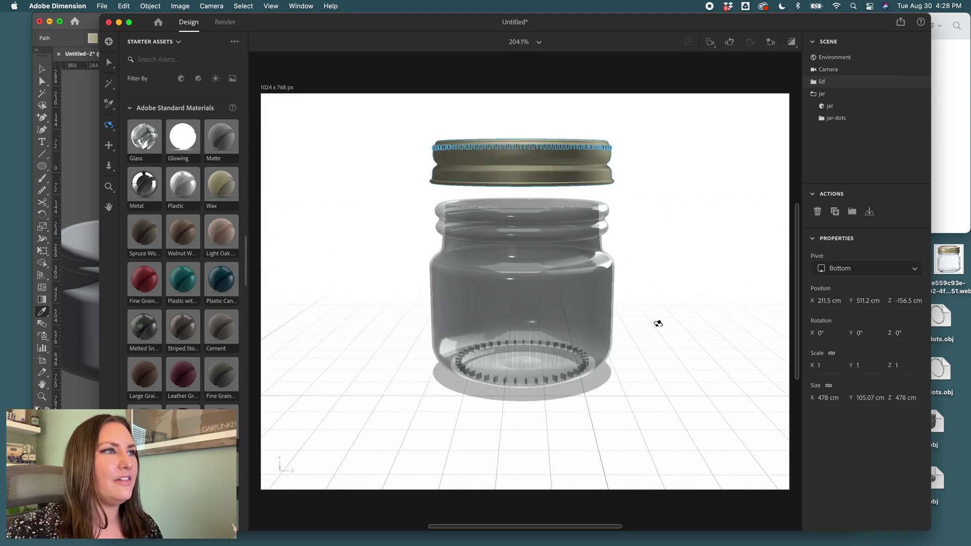
{"action": "key", "text": "v"}
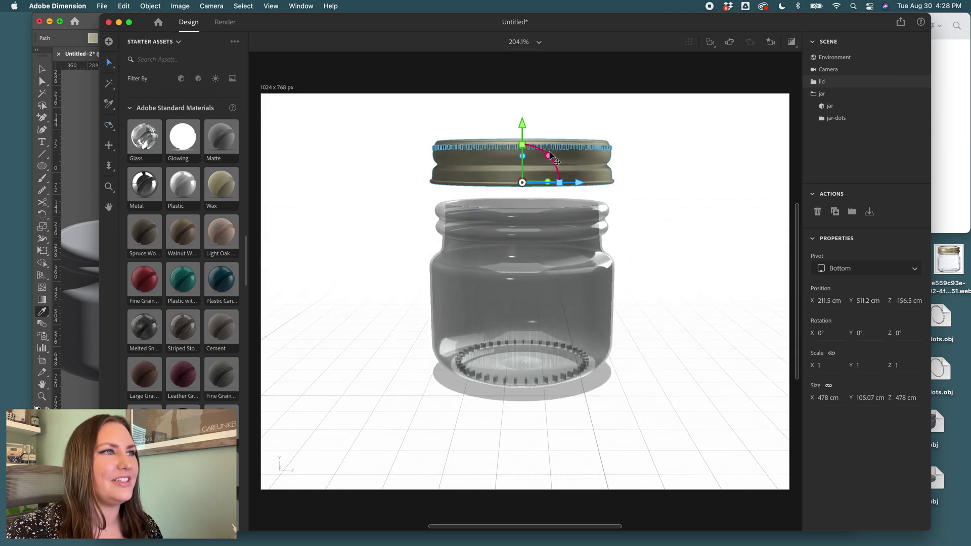
{"action": "left_click_drag", "start_coordinate": [553, 170], "coordinate": [526, 188]}
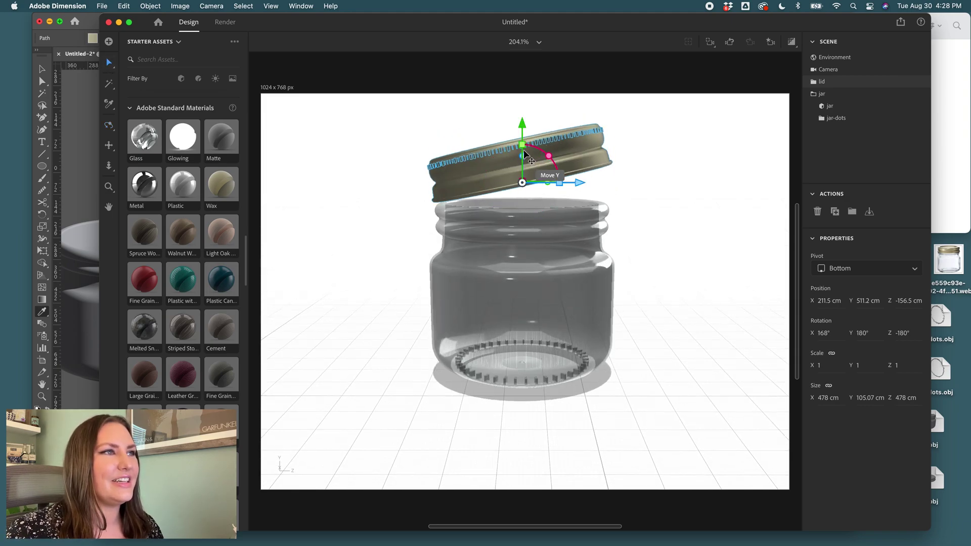
{"action": "left_click_drag", "start_coordinate": [523, 156], "coordinate": [525, 160]}
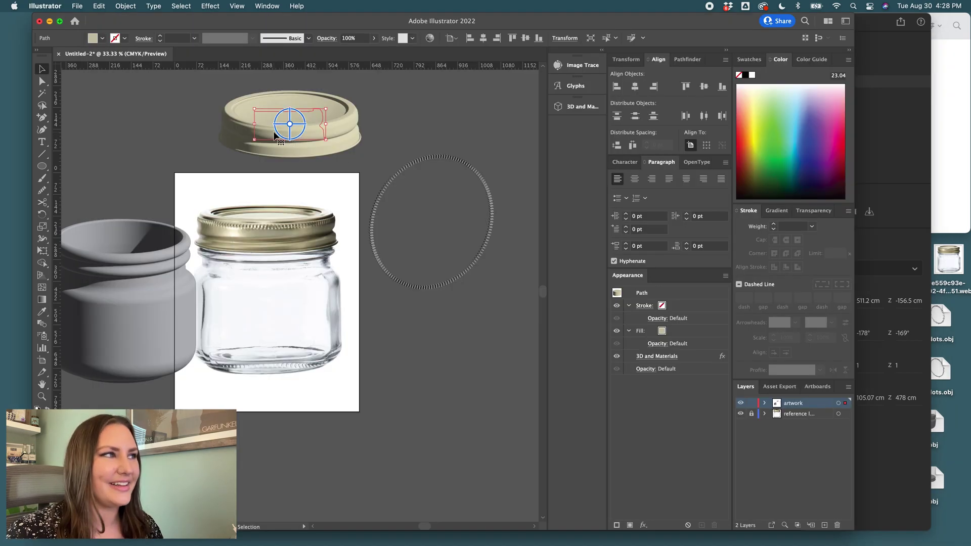
Step: In Illustrator, add anchor points to the lid profile on its bottom edge near the rim and just below the inner top corner
{"action": "key", "text": "super+equal"}
{"action": "scroll", "coordinate": [263, 144], "scroll_direction": "up", "scroll_amount": 1}
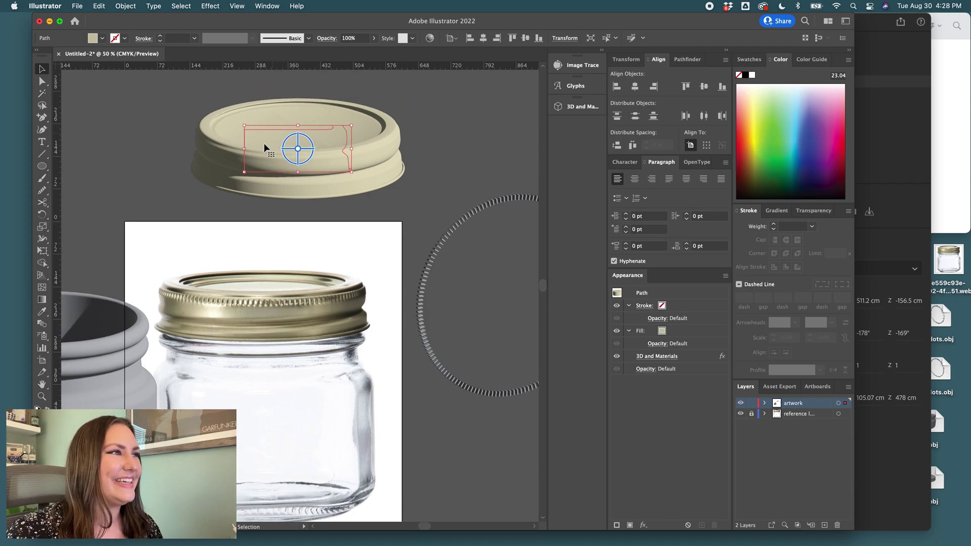
{"action": "scroll", "coordinate": [265, 149], "scroll_direction": "up", "scroll_amount": 2, "text": "alt"}
{"action": "scroll", "coordinate": [292, 165], "scroll_direction": "up", "scroll_amount": 1}
{"action": "scroll", "coordinate": [313, 182], "scroll_direction": "up", "scroll_amount": 2}
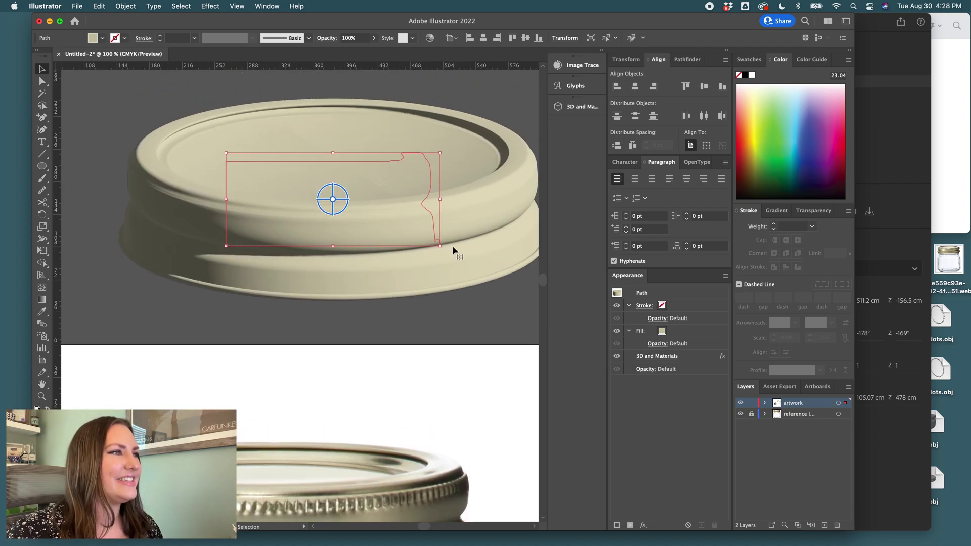
{"action": "key", "text": "p"}
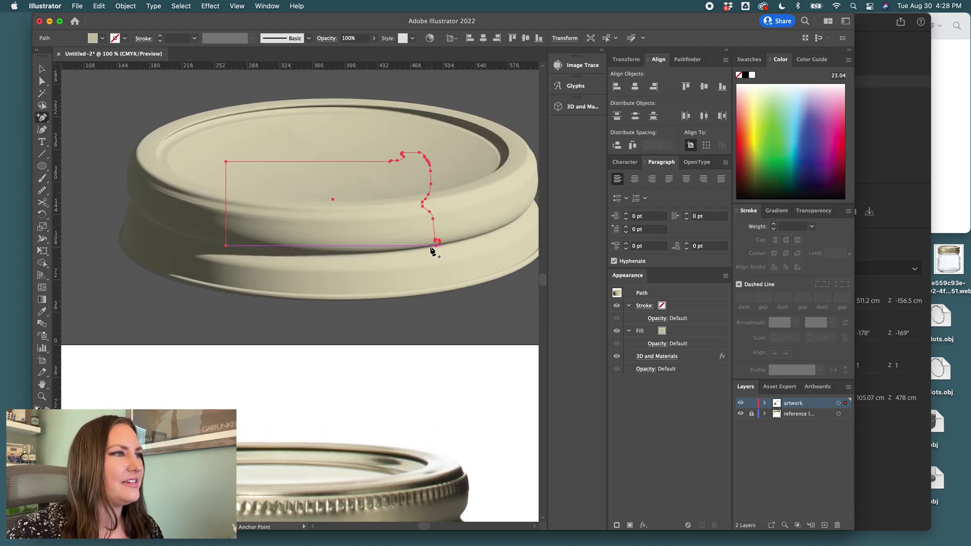
{"action": "left_click", "coordinate": [430, 246]}
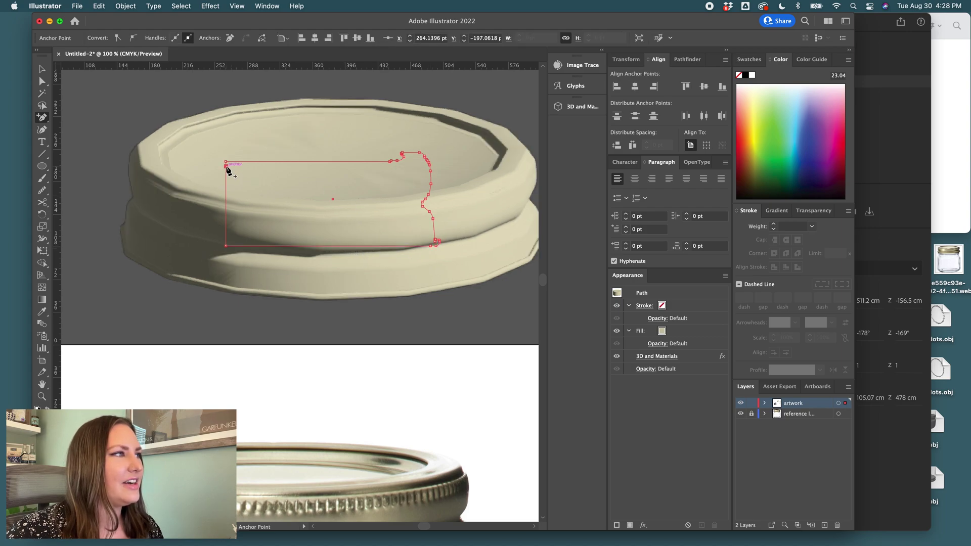
Step: Hollow out the lid by moving the profile's inner bottom corner point up to just beneath the top surface, near the outer wall
{"action": "key", "text": "a"}
{"action": "left_click", "coordinate": [226, 246]}
{"action": "left_click_drag", "start_coordinate": [228, 246], "coordinate": [403, 166]}
{"action": "key", "text": "v"}
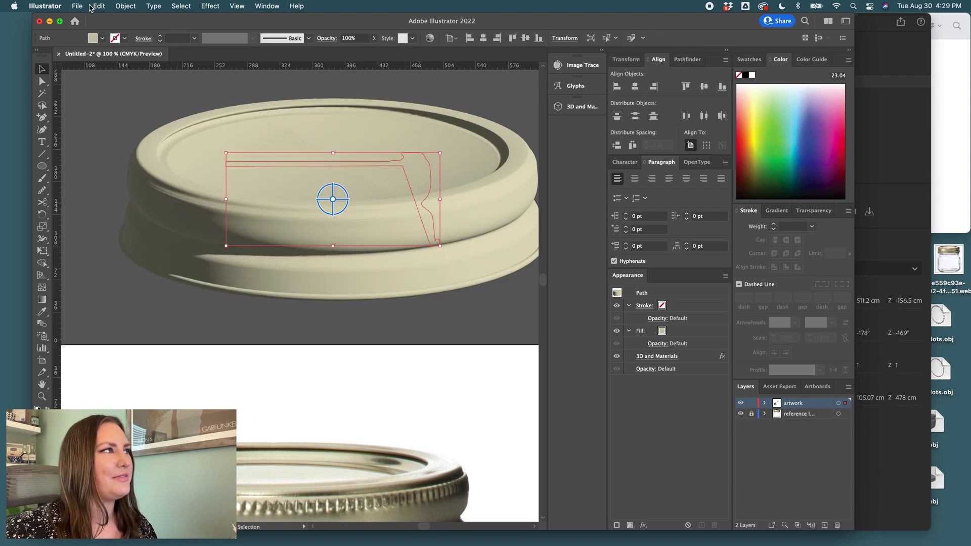
Step: Export only the revised lid asset as OBJ to the Desktop, leaving out Asset 5
{"action": "left_click", "coordinate": [85, 6]}
{"action": "left_click", "coordinate": [127, 223]}
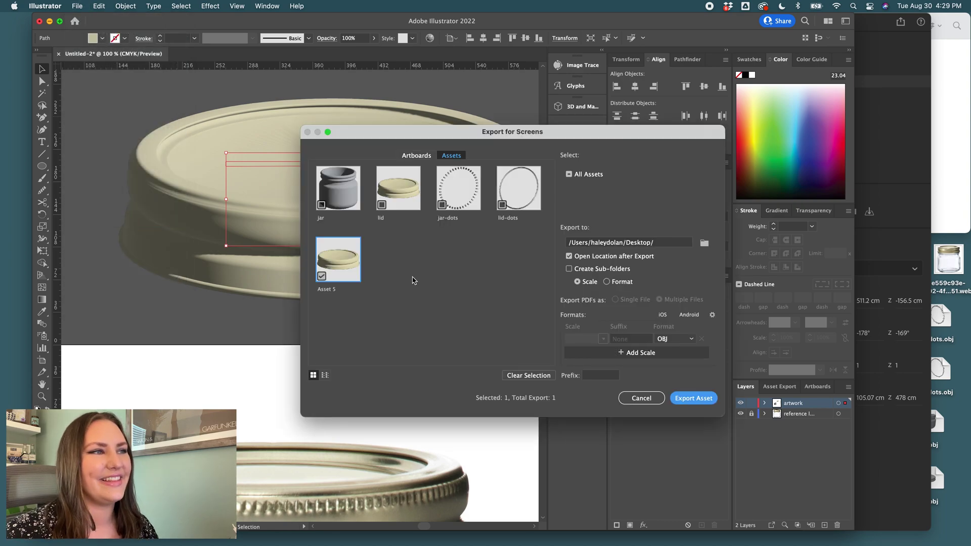
{"action": "double_click", "coordinate": [329, 290]}
{"action": "left_click", "coordinate": [383, 209]}
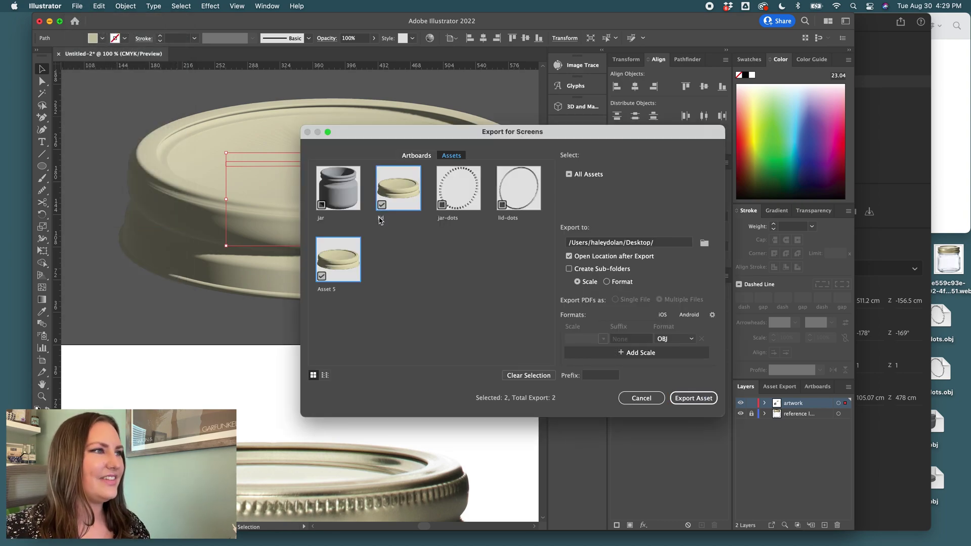
{"action": "left_click", "coordinate": [322, 276]}
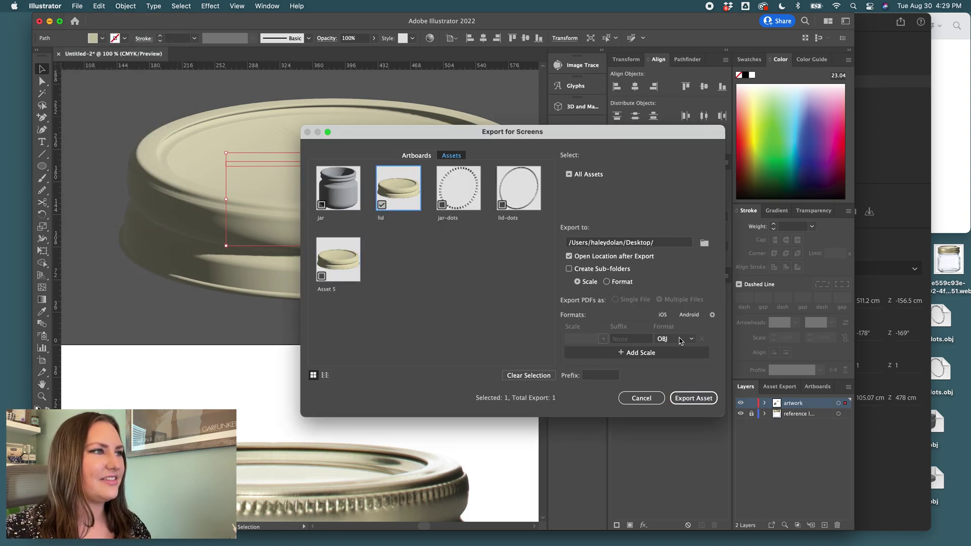
{"action": "left_click", "coordinate": [692, 397]}
{"action": "left_click", "coordinate": [653, 312]}
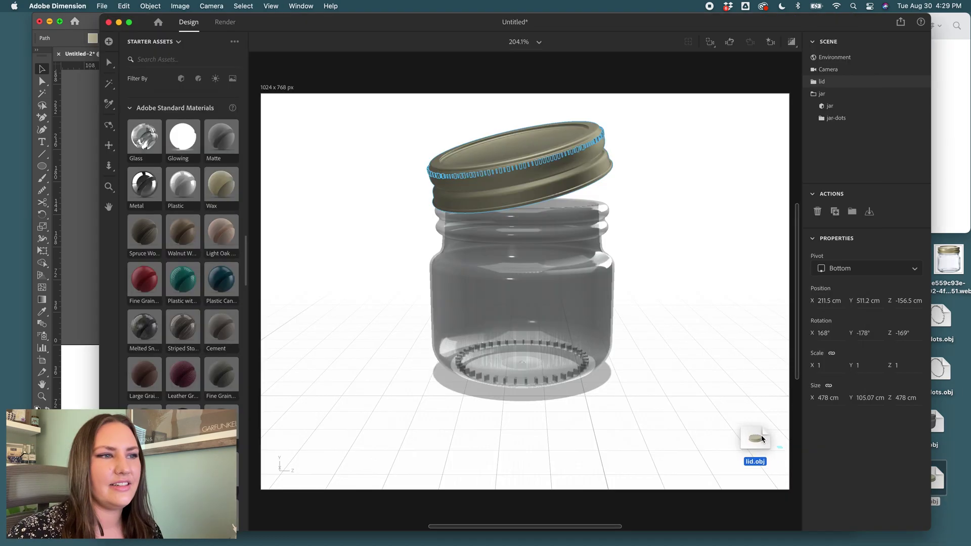
Step: Switch to Dimension, import lid.obj, and place it beside the jar, tilted about -27° in Z to expose its hollow underside
{"action": "left_click_drag", "start_coordinate": [754, 444], "coordinate": [652, 218]}
{"action": "left_click_drag", "start_coordinate": [715, 234], "coordinate": [757, 242]}
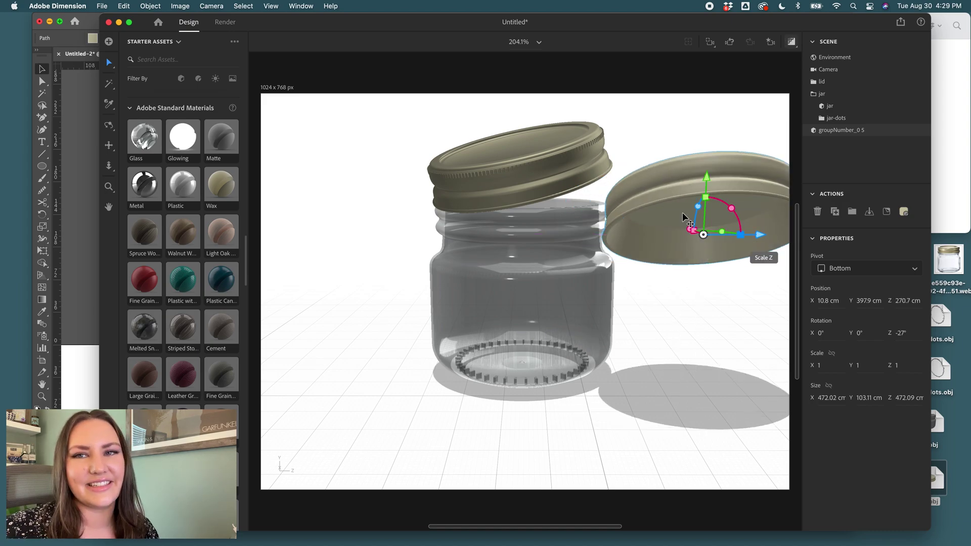